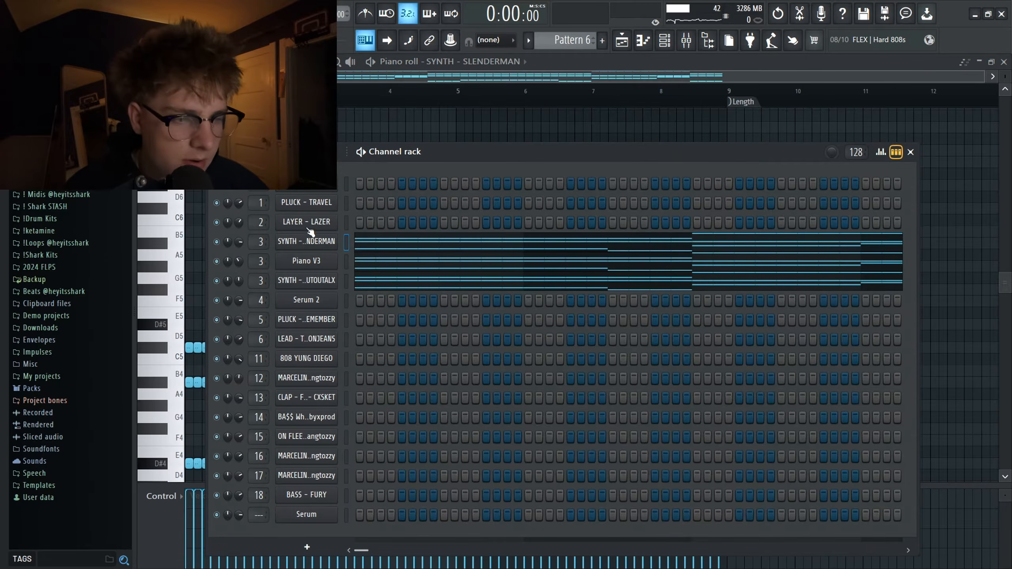
# - Open the sampler settings of the SYNTH - SLENDERMAN channel and preview its sample waveform
pyautogui.click(310, 245)
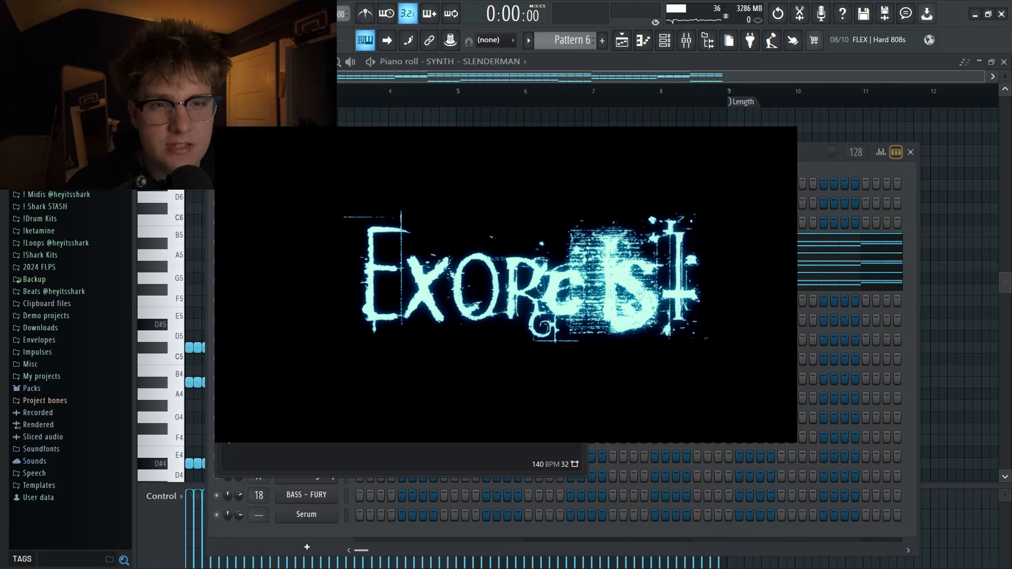
pyautogui.click(320, 429)
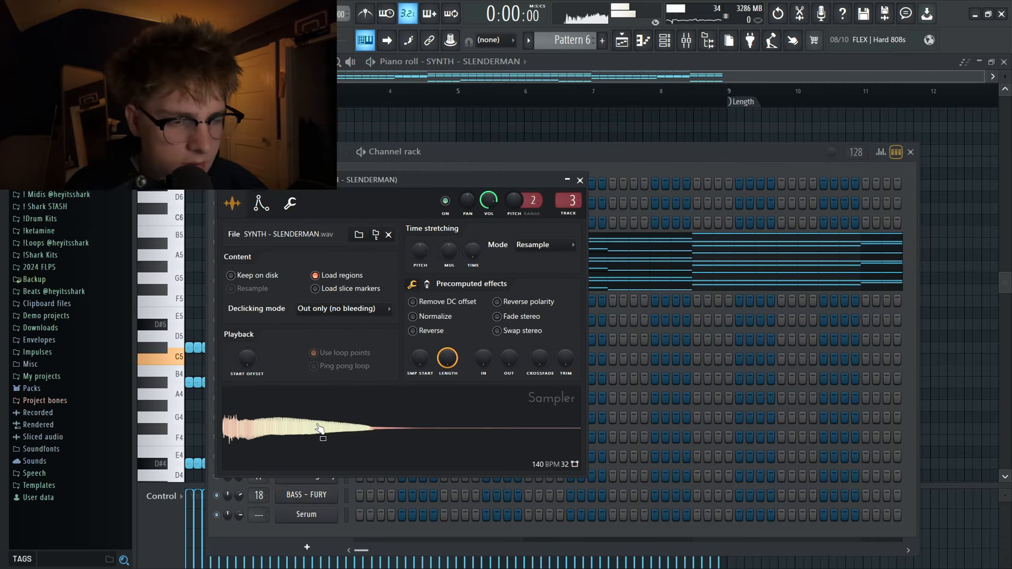
pyautogui.click(431, 147)
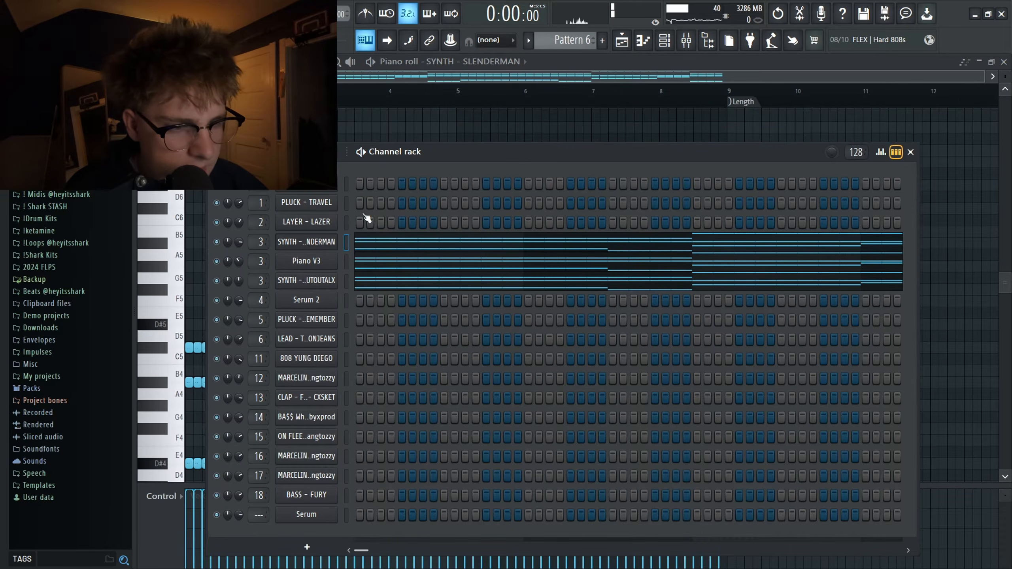
# - Inspect the Piano V3 channel and the envelope and sample settings of the SYNTH channel below it
pyautogui.click(308, 262)
pyautogui.press('Escape')
pyautogui.click(332, 280)
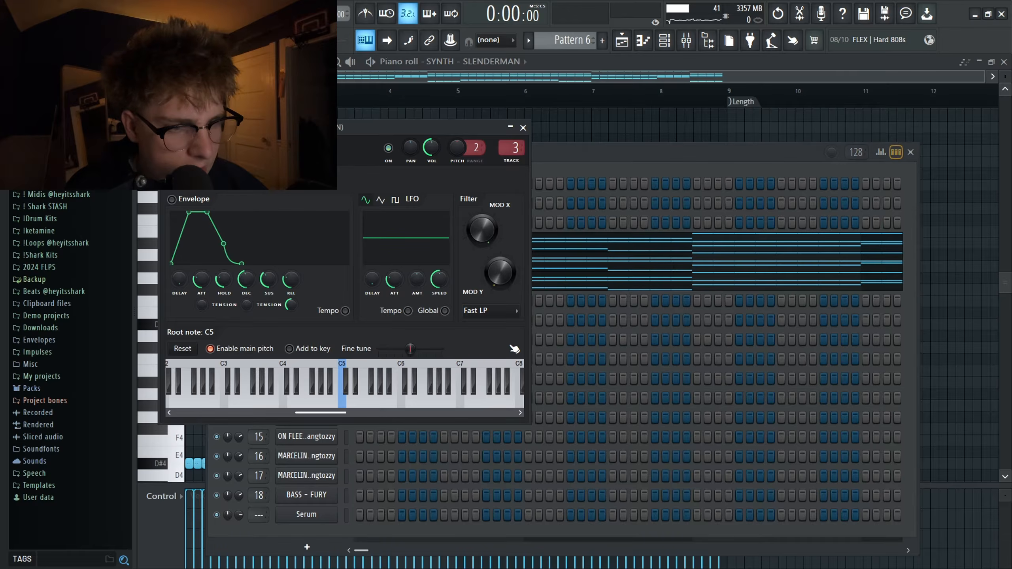
pyautogui.click(175, 149)
pyautogui.click(647, 170)
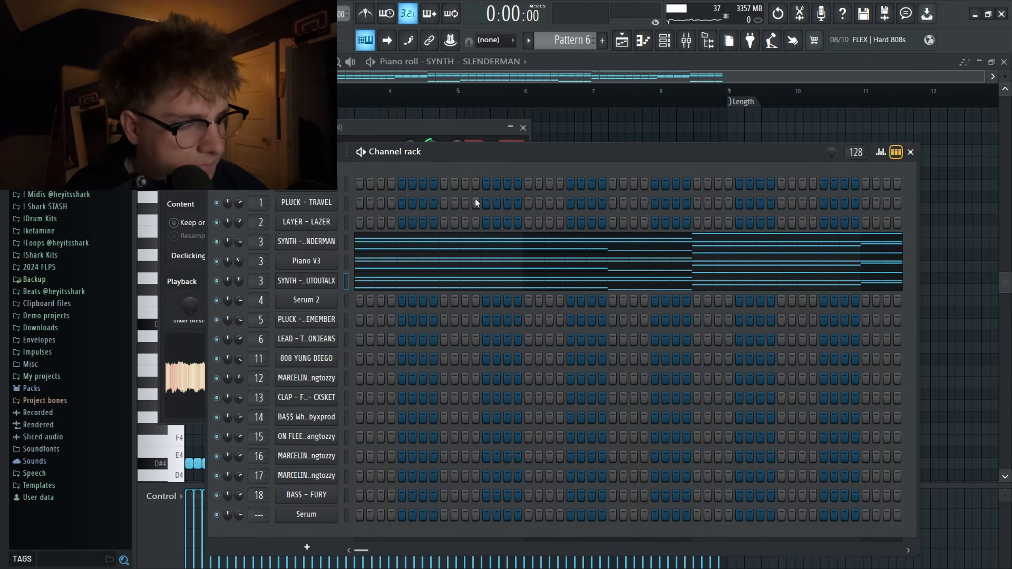
# - Examine the repeated chord notes of SYNTH - SLENDERMAN in the piano roll
pyautogui.press('F5')
pyautogui.click(387, 254)
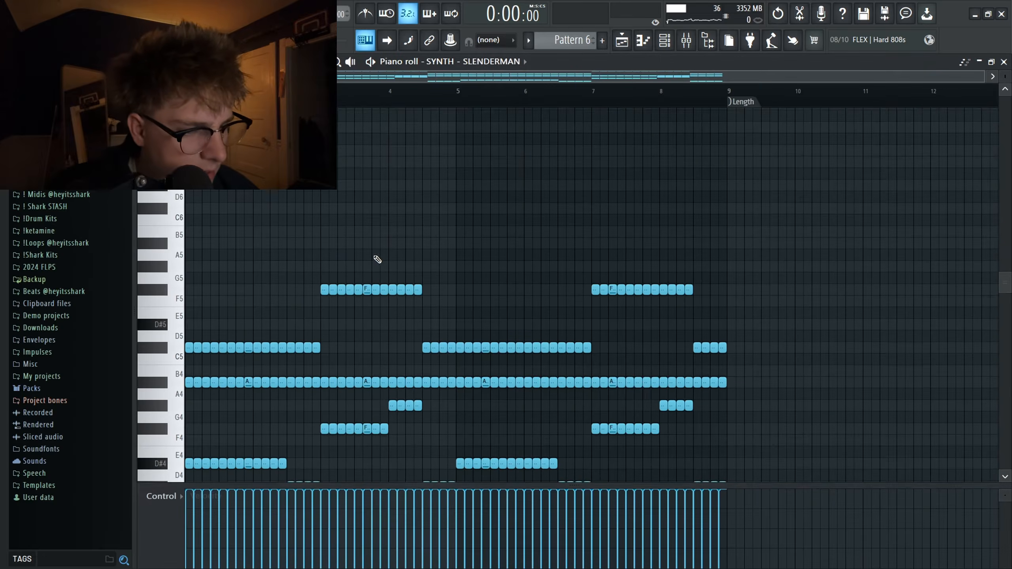
pyautogui.scroll(-3, 287, 207)
pyautogui.scroll(-1, 172, 316)
pyautogui.scroll(4, 172, 316)
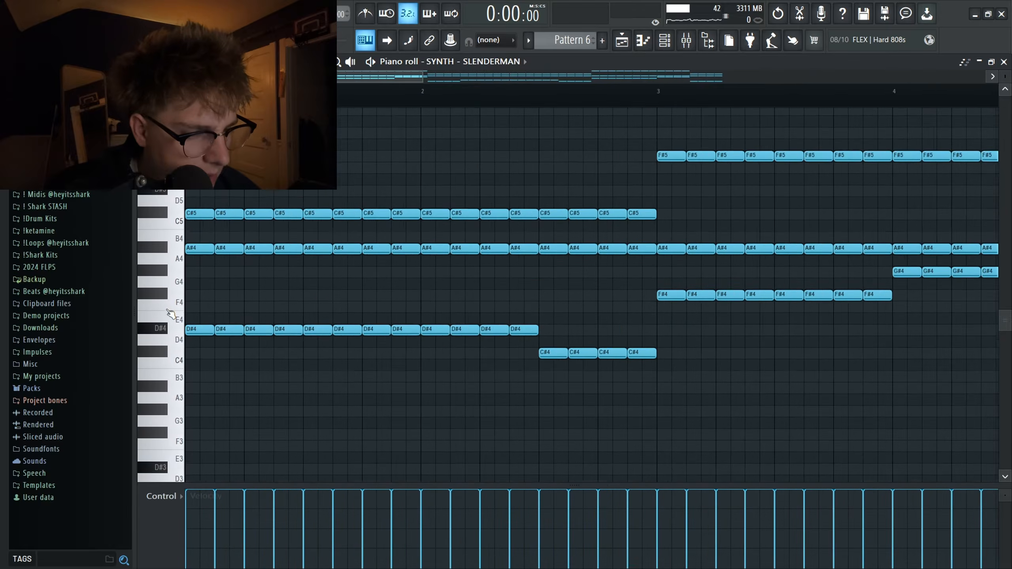
pyautogui.scroll(-4, 271, 282)
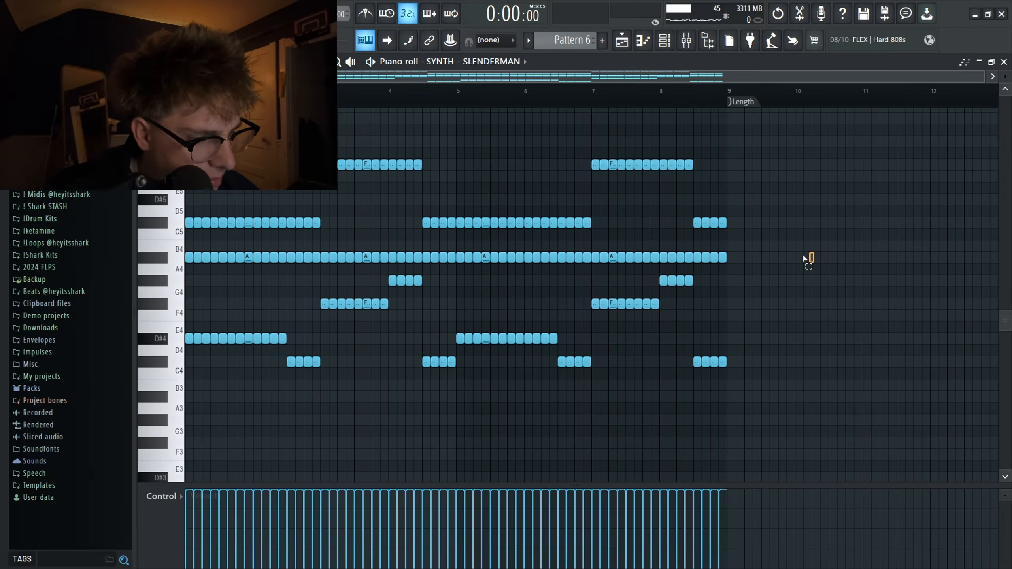
# - Select the whole A#4 note row, followed by only the C#5 and F#5 notes above it
pyautogui.moveTo(804, 258); pyautogui.dragTo(147, 259)
pyautogui.scroll(4, 179, 287)
pyautogui.scroll(-4, 188, 285)
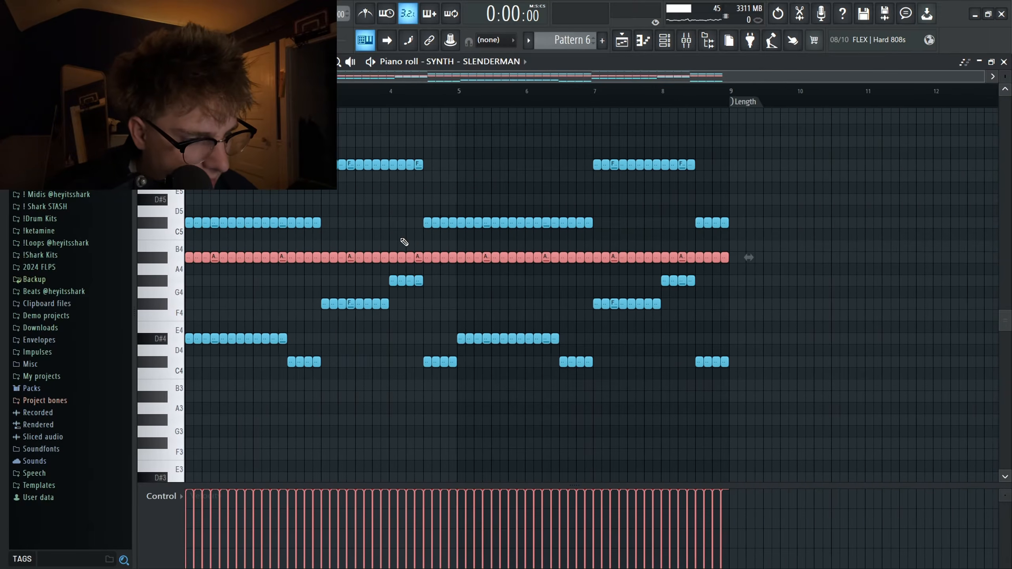
pyautogui.moveTo(781, 241); pyautogui.dragTo(171, 155)
pyautogui.scroll(2, 466, 228)
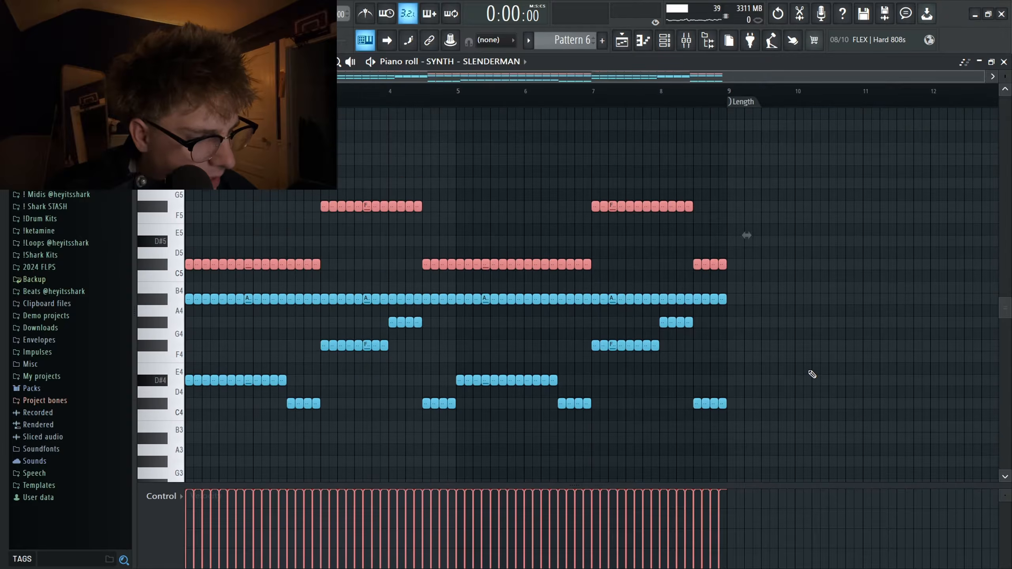
# - Select the notes below the A#4 row, extend the selection to include that row, and clear the selection
pyautogui.moveTo(865, 444); pyautogui.dragTo(196, 321)
pyautogui.scroll(-2, 179, 347)
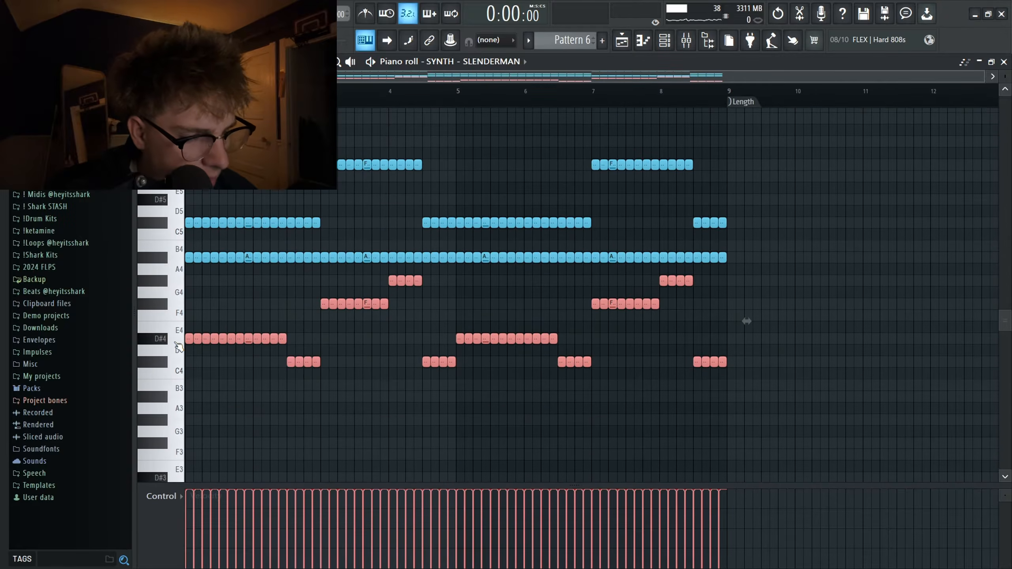
pyautogui.click(225, 392)
pyautogui.moveTo(849, 412); pyautogui.dragTo(112, 259)
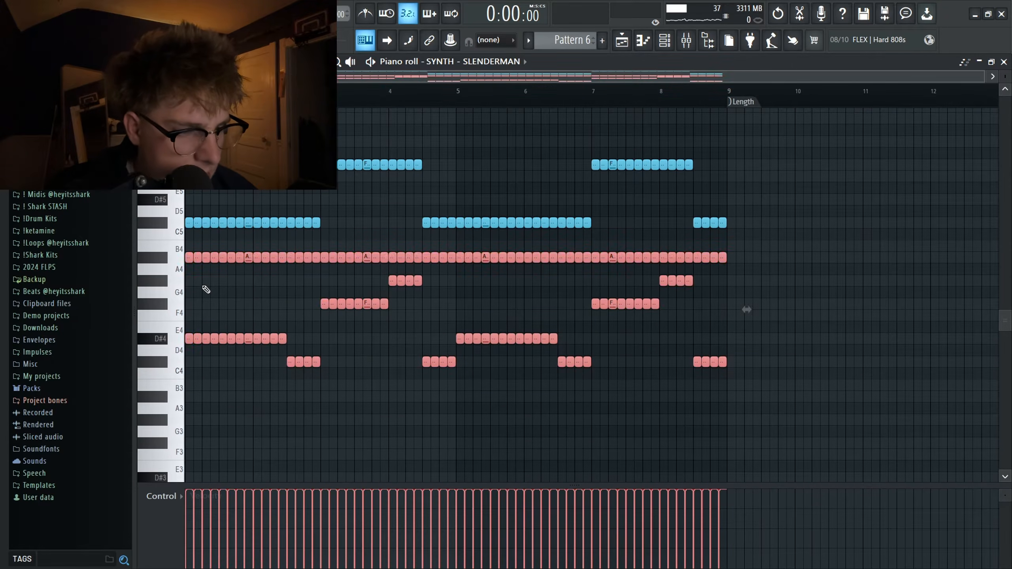
pyautogui.click(800, 313)
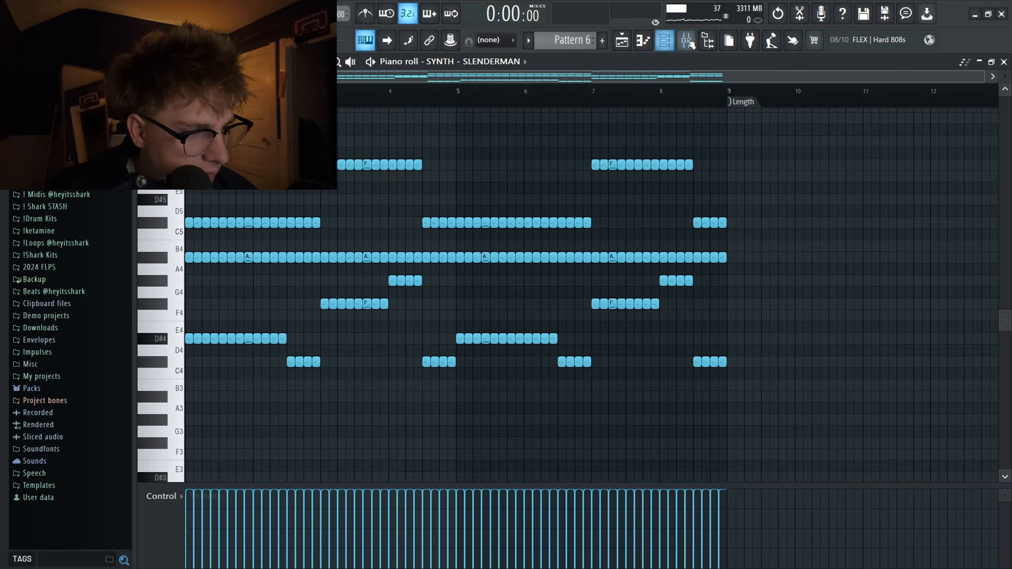
# - Check the synth layers in the channel rack and play back Pattern 6 in the piano roll
pyautogui.click(673, 45)
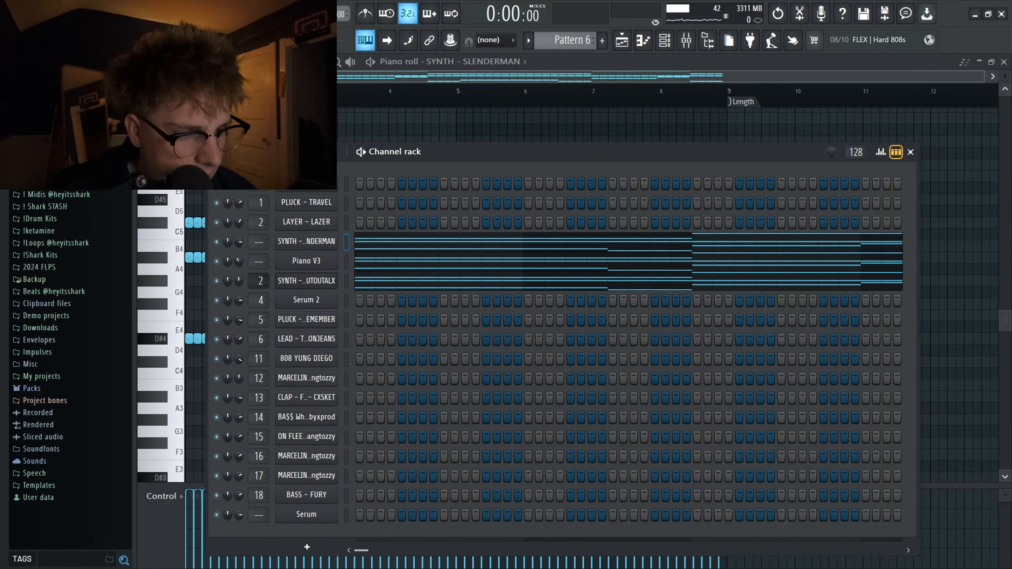
pyautogui.press('space')
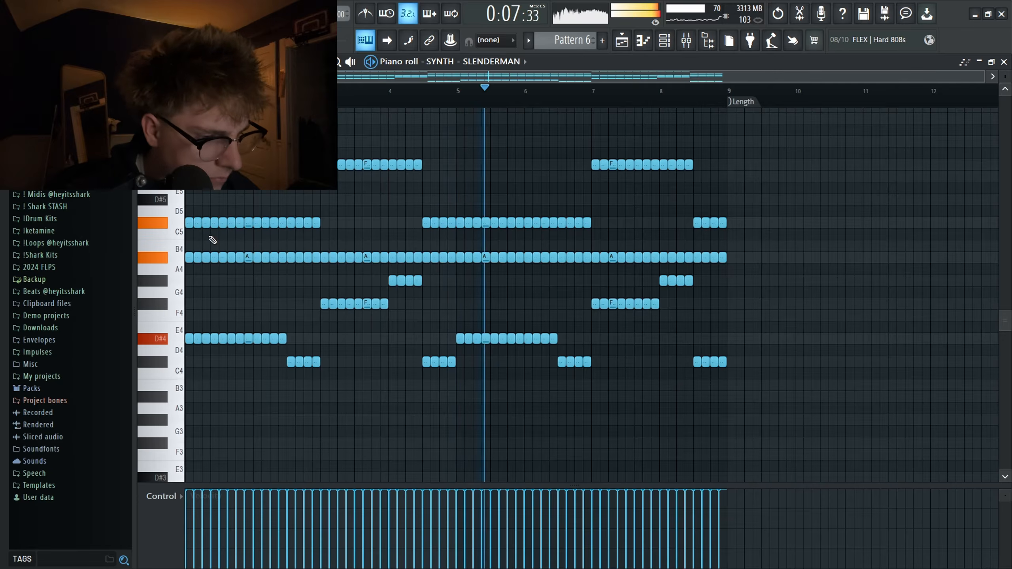
pyautogui.scroll(2, 160, 237)
pyautogui.scroll(-1, 159, 237)
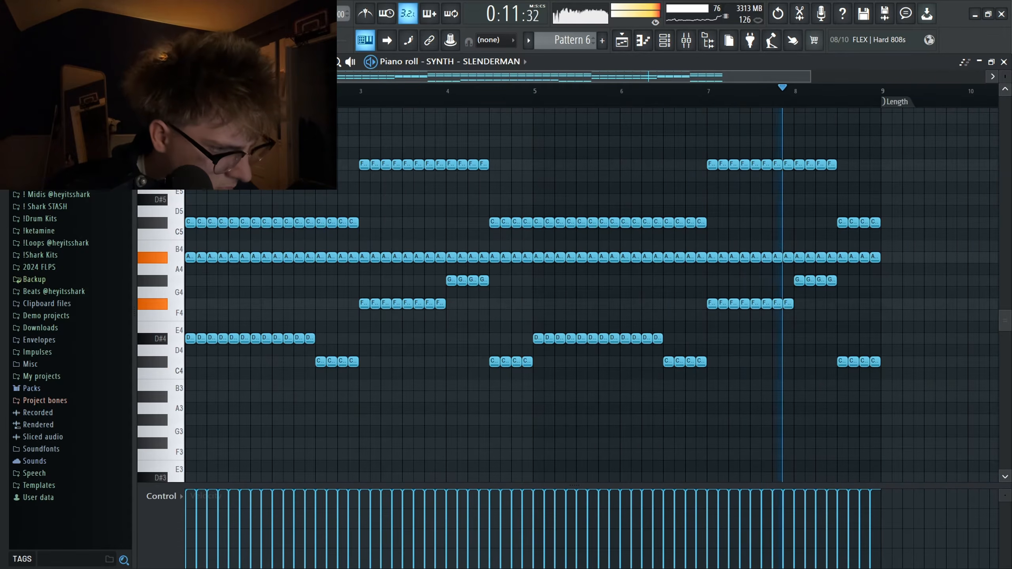
pyautogui.press('space')
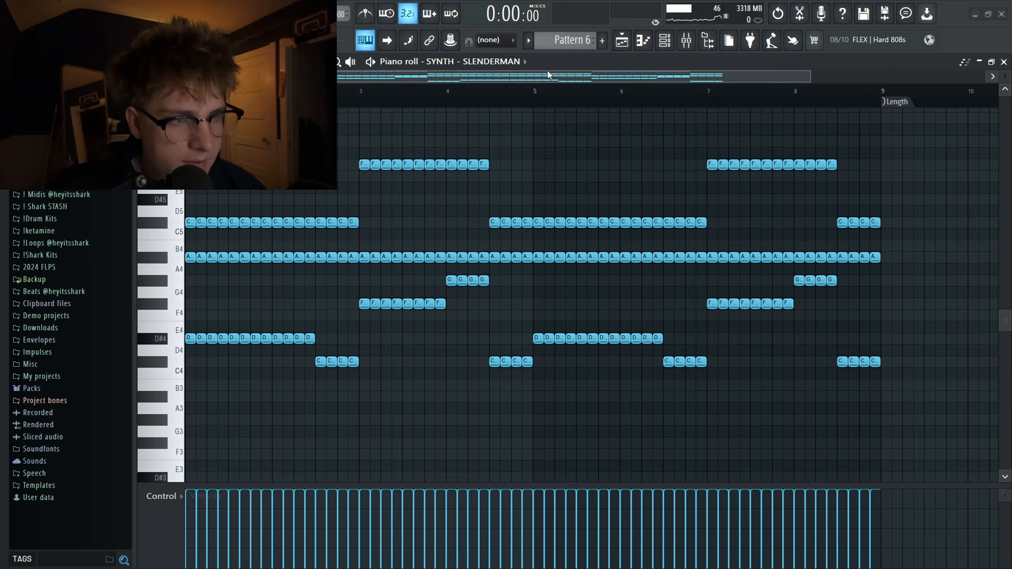
# - Inspect the effects on the SYNTH - SLENDERMAN channel, including the volume shaper and the Drone Affiliate distortion preset
pyautogui.click(664, 40)
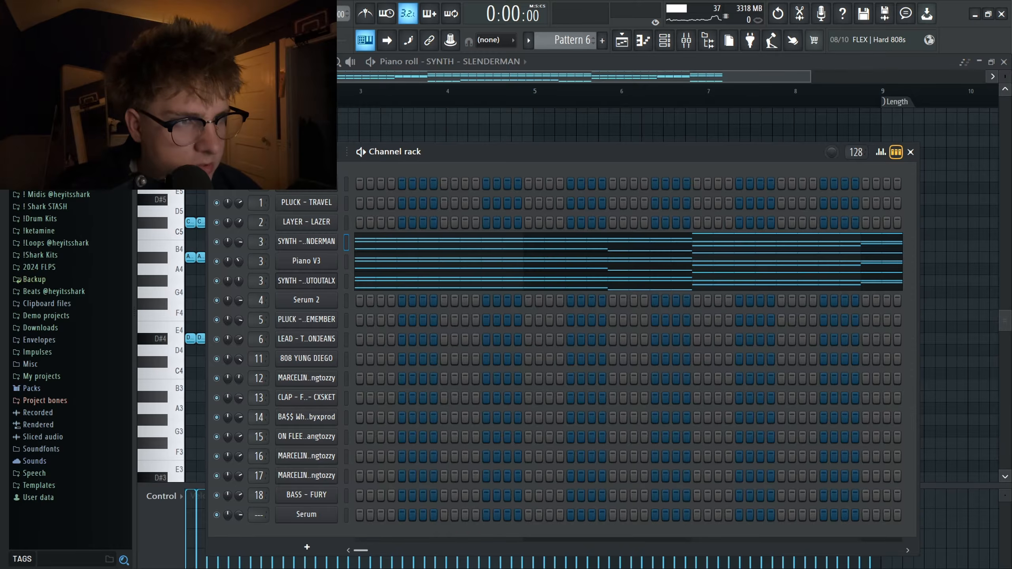
pyautogui.click(306, 242)
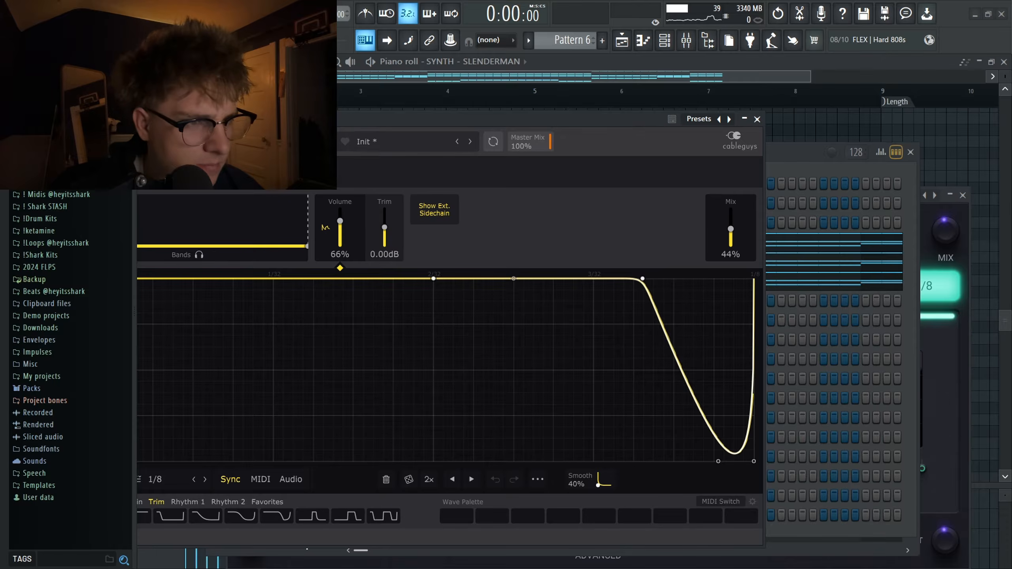
pyautogui.click(279, 135)
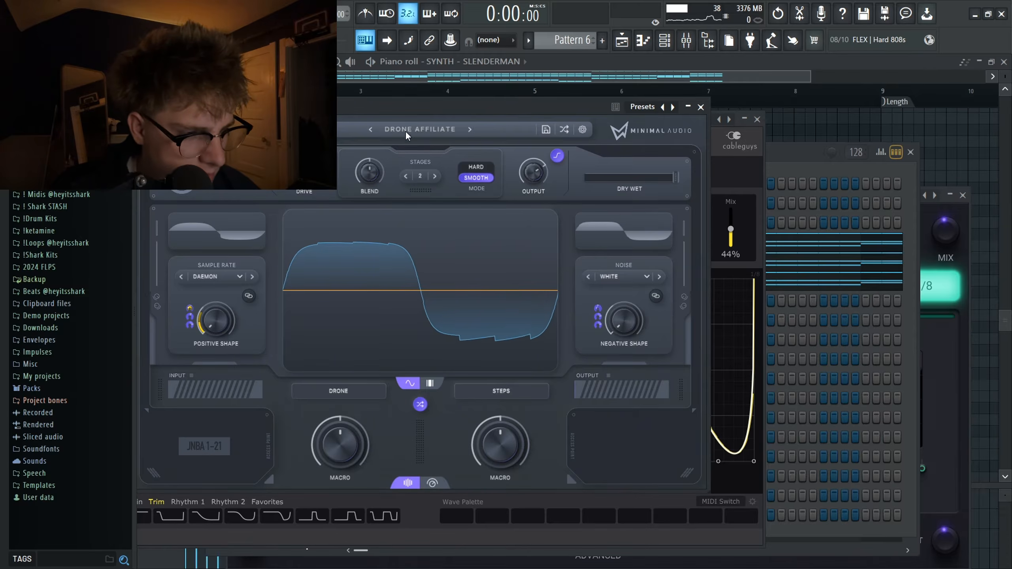
# - Solo track 1 in the playlist and select two adjacent short Pattern 2_18 chops before bar 2
pyautogui.click(622, 40)
pyautogui.scroll(-5, 382, 180)
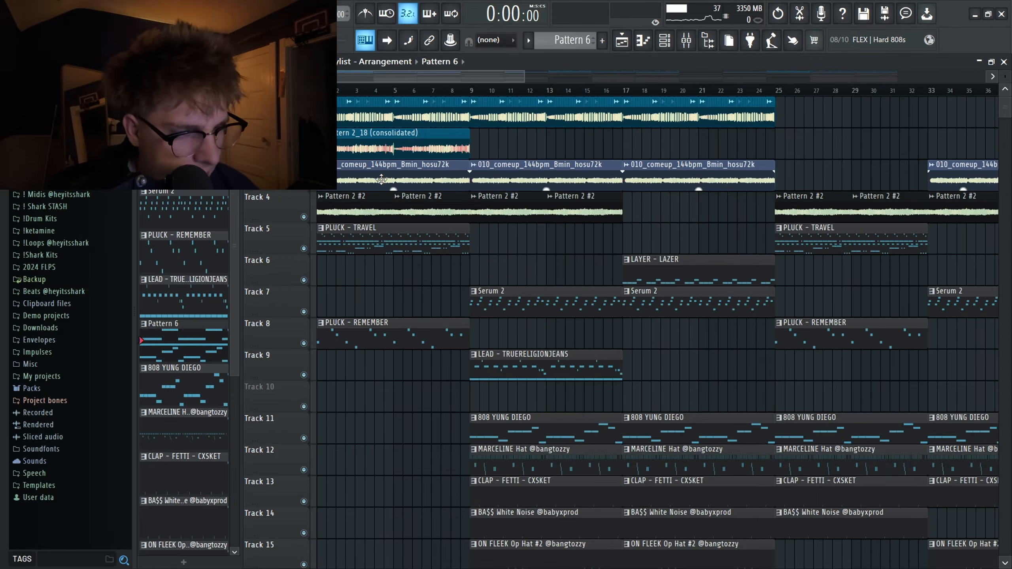
pyautogui.rightClick(304, 122)
pyautogui.scroll(8, 322, 114)
pyautogui.moveTo(360, 109); pyautogui.dragTo(460, 108)
pyautogui.scroll(2, 521, 112)
pyautogui.click(522, 112)
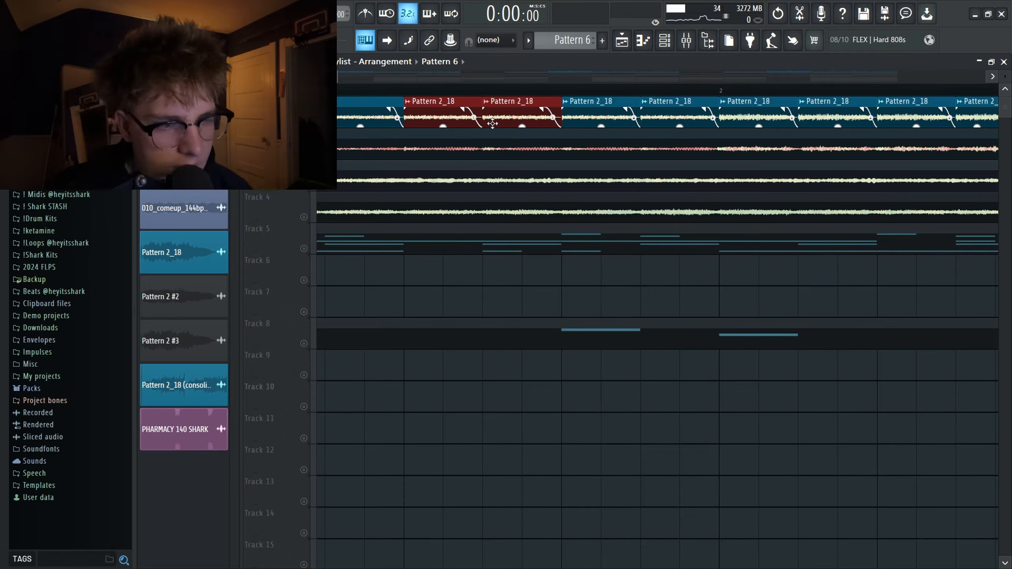
# - Clear the clip selection and inspect the Pattern 2_18 audio clip settings and its Vocodex effect, closing both windows
pyautogui.scroll(-5, 455, 126)
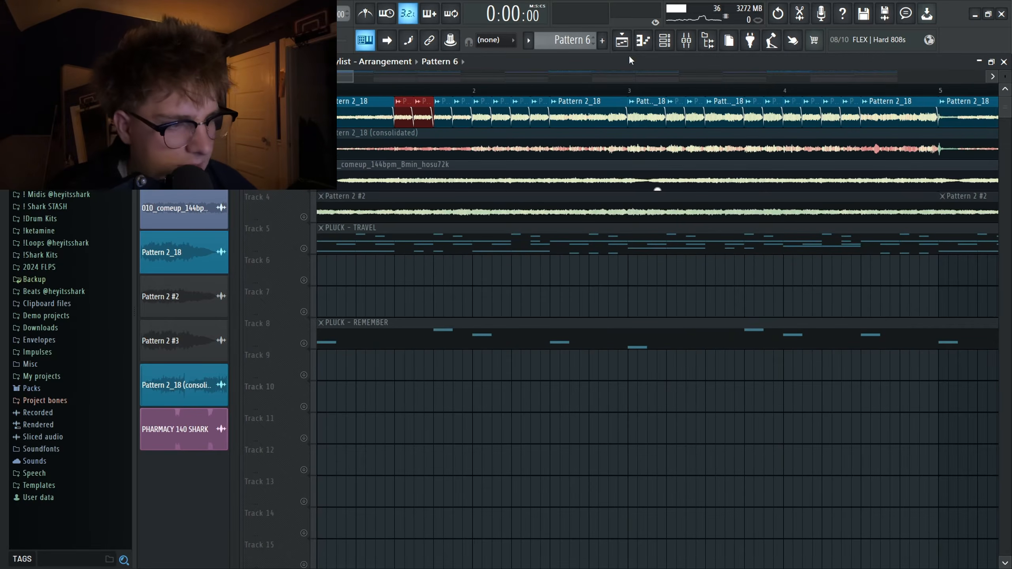
pyautogui.keyDown('ctrl'); pyautogui.click(455, 285); pyautogui.keyUp('ctrl')
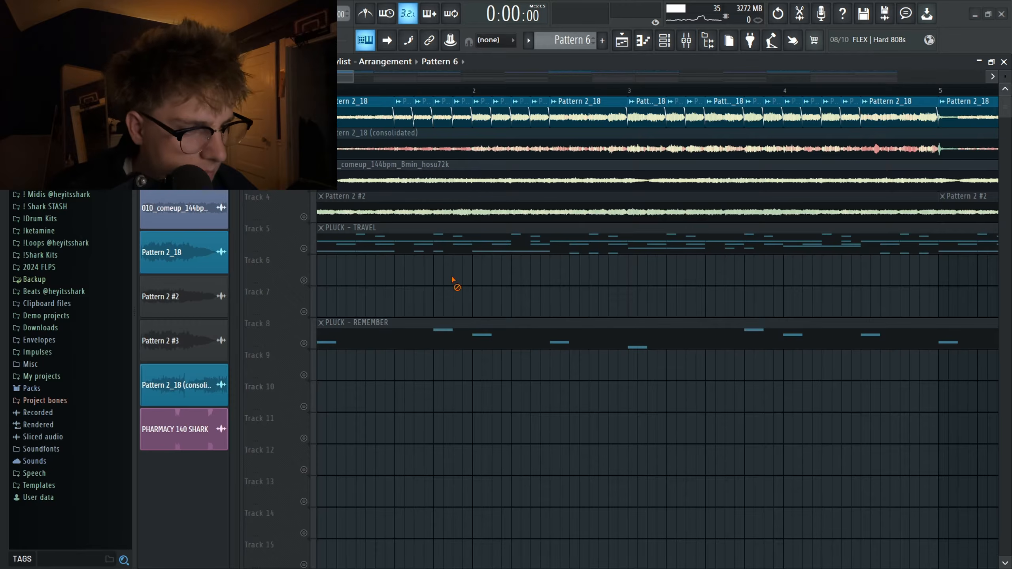
pyautogui.rightClick(304, 122)
pyautogui.doubleClick(642, 108)
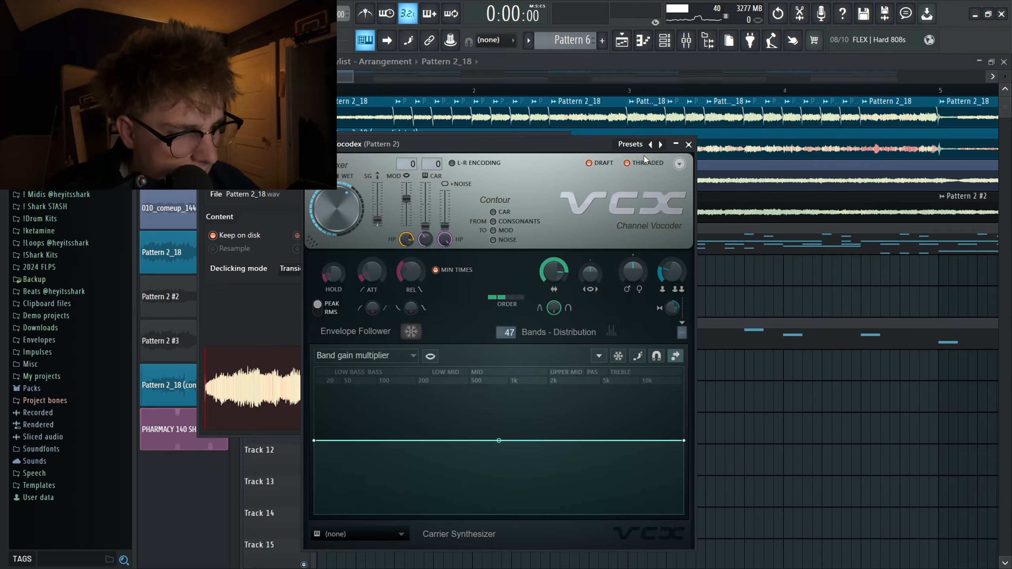
pyautogui.click(689, 143)
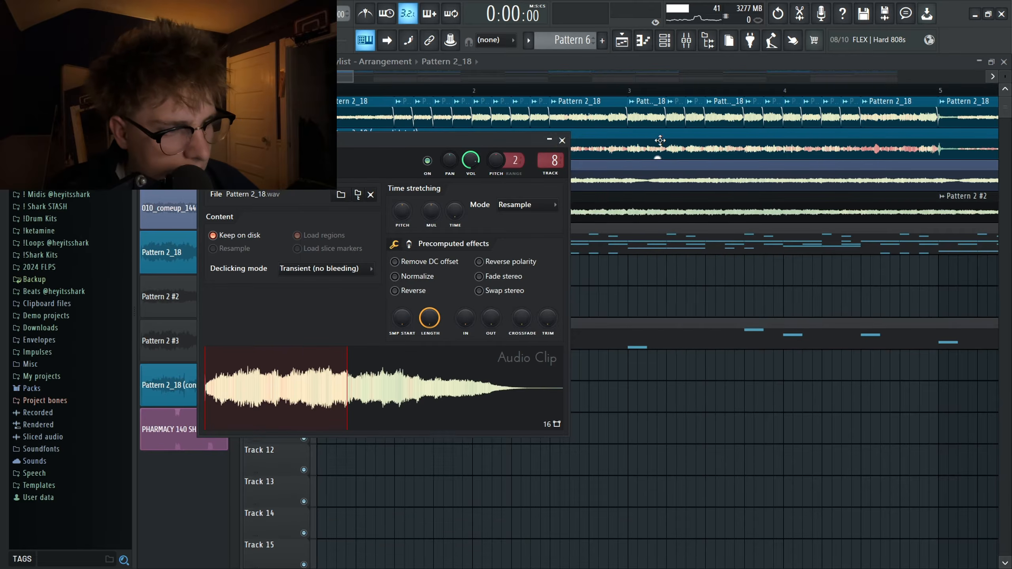
pyautogui.click(562, 140)
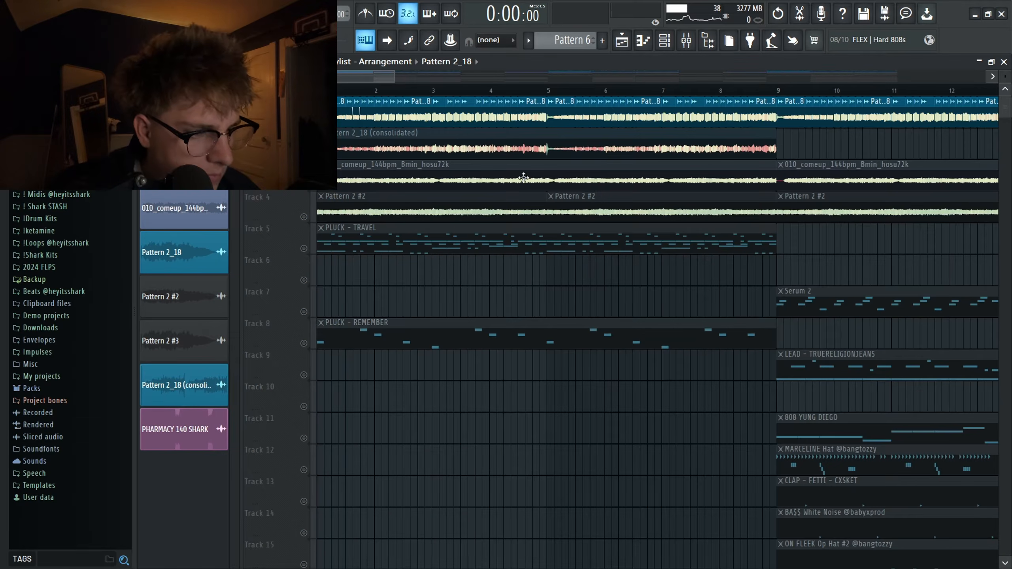
# - Play the soloed Pattern 2_18 chops, solo and play the consolidated clip on track 2, and return the playhead to the start
pyautogui.press('space')
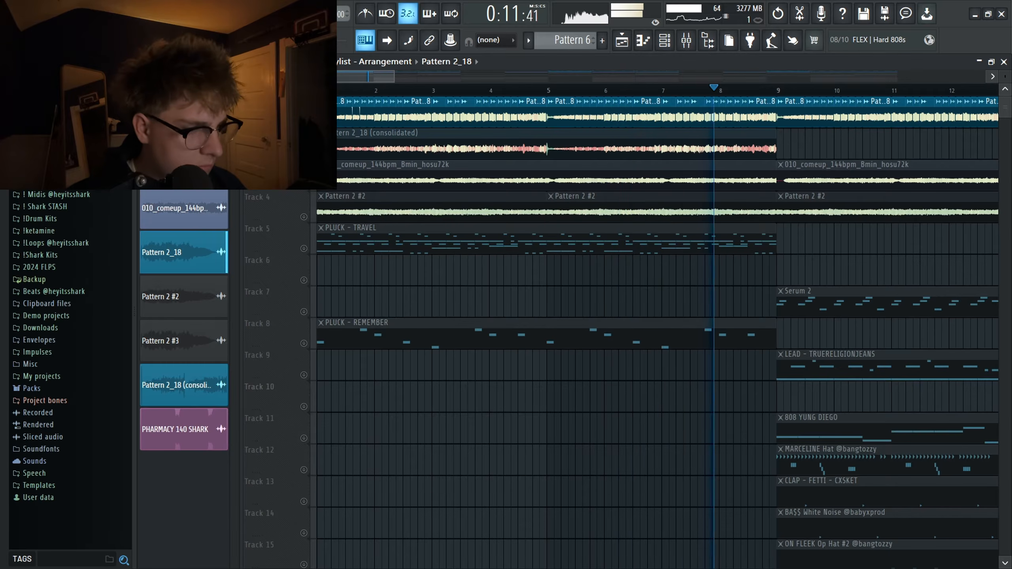
pyautogui.press('space')
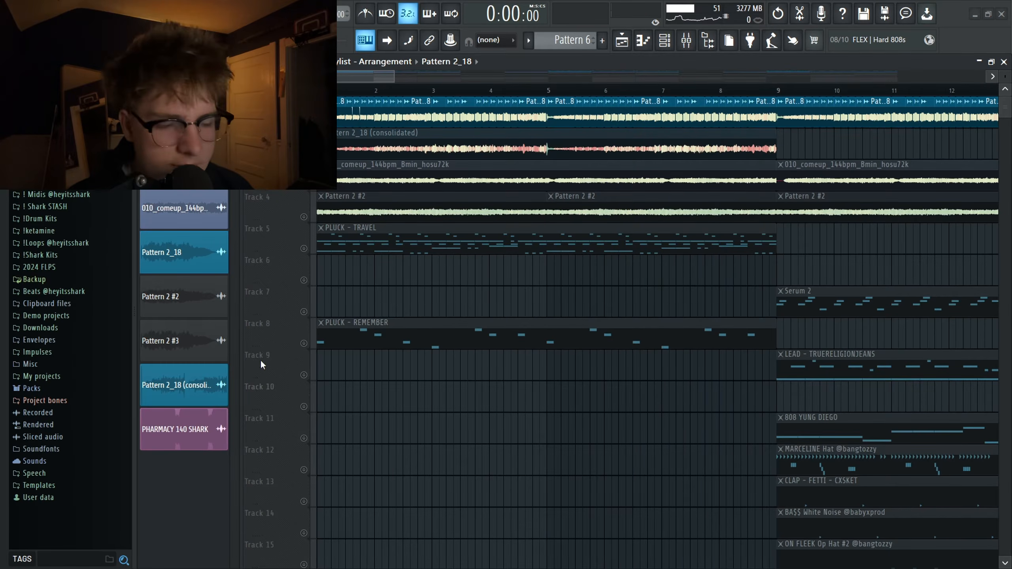
pyautogui.click(362, 140)
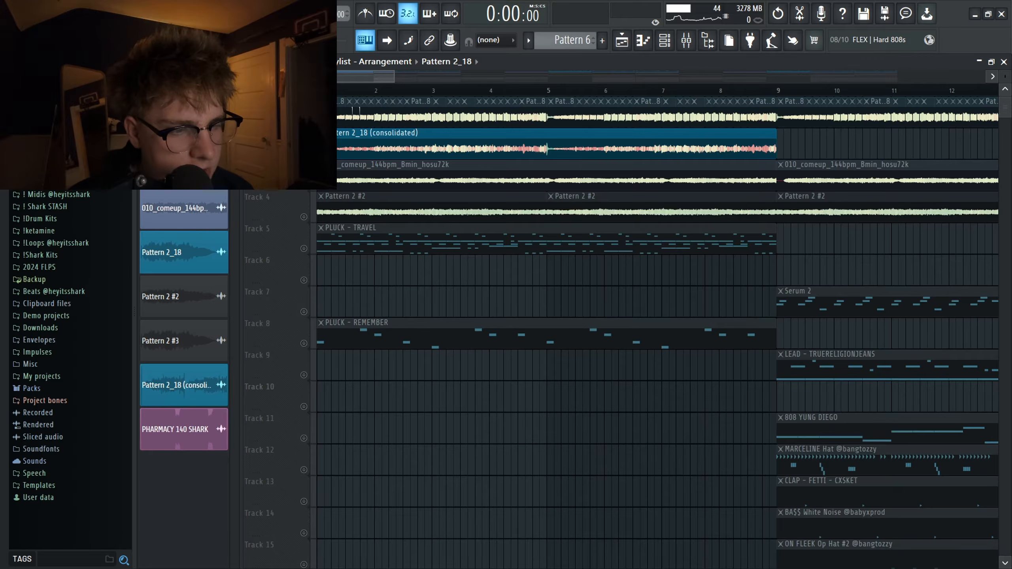
pyautogui.scroll(2, 363, 137)
pyautogui.click(400, 90)
pyautogui.press('space')
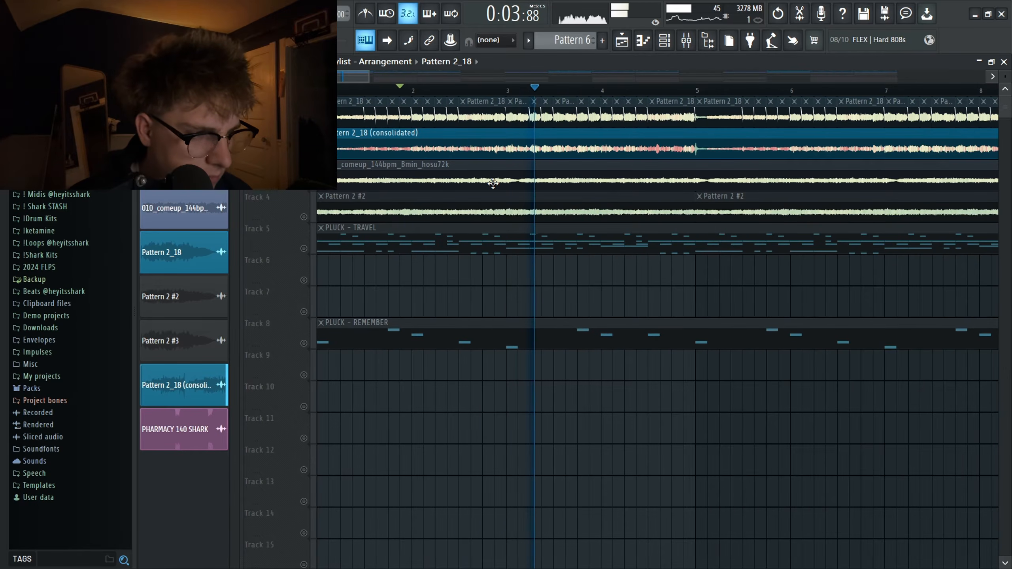
pyautogui.press('space')
pyautogui.moveTo(394, 92); pyautogui.dragTo(317, 91)
# - Isolate the 010_comeup_144bpm_Bmin_hosu72k clip and open its source kit folder, (SHARK X HOSU) TRANSCEND, in the browser
pyautogui.click(409, 173)
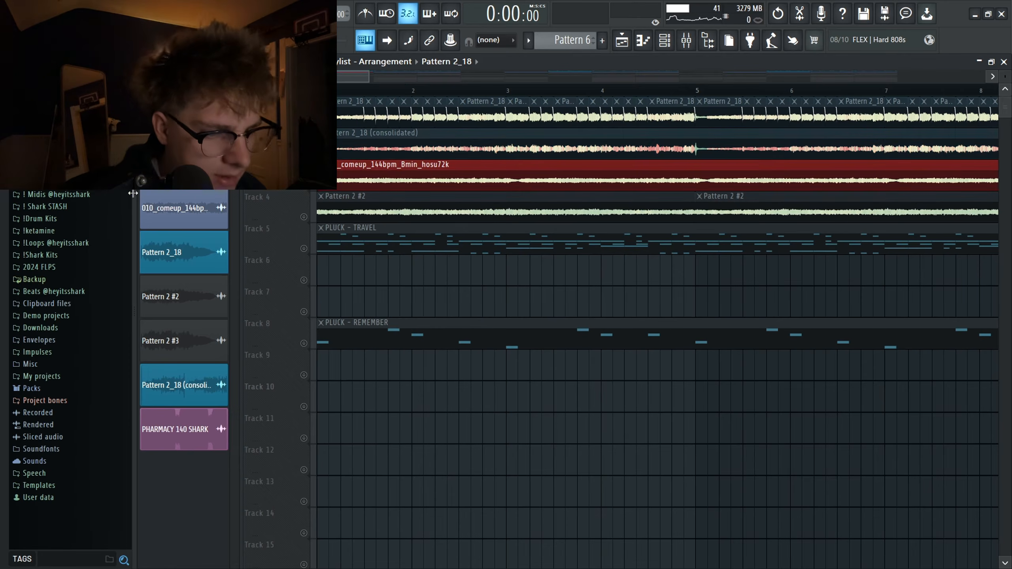
pyautogui.click(96, 207)
pyautogui.click(84, 219)
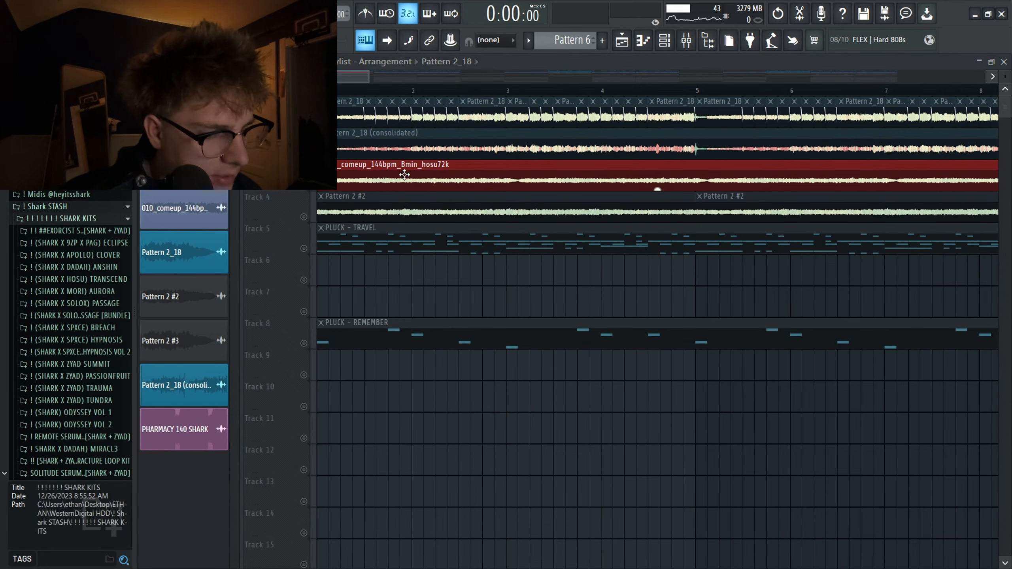
pyautogui.click(114, 279)
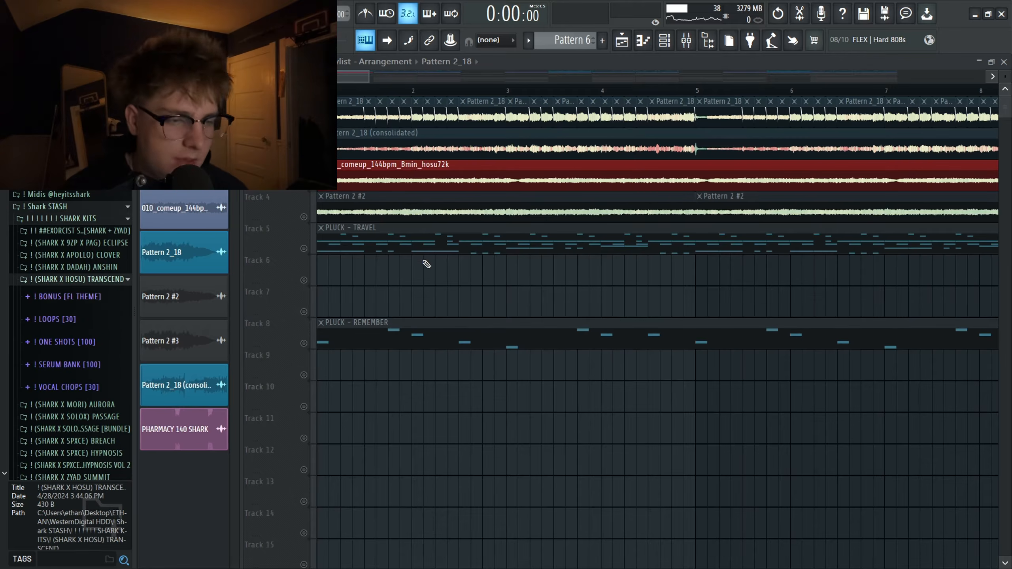
pyautogui.click(415, 287)
pyautogui.click(356, 174)
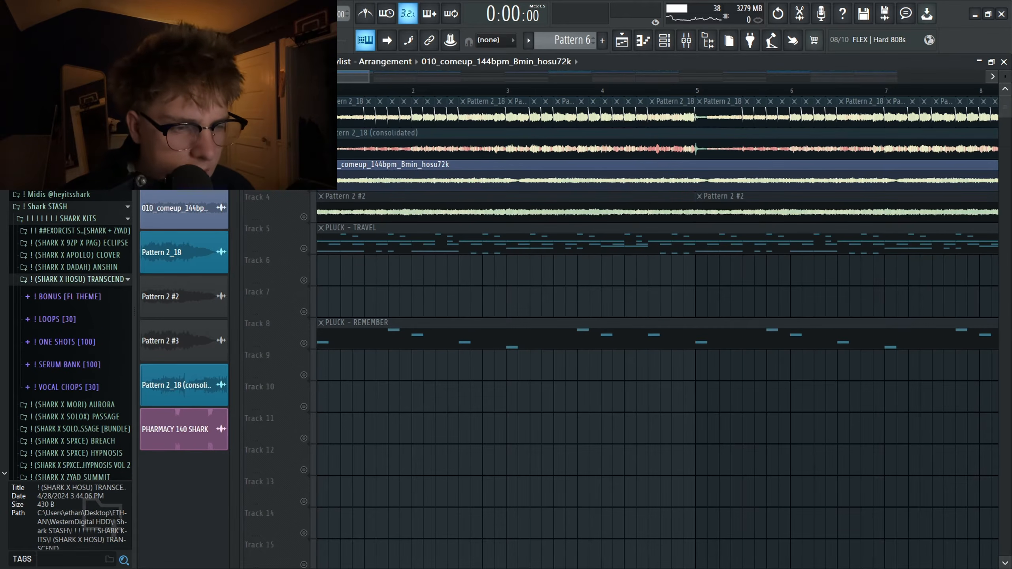
# - Play the isolated 010_comeup_144bpm_Bmin_hosu72k clip and return the playhead to the start
pyautogui.doubleClick(492, 165)
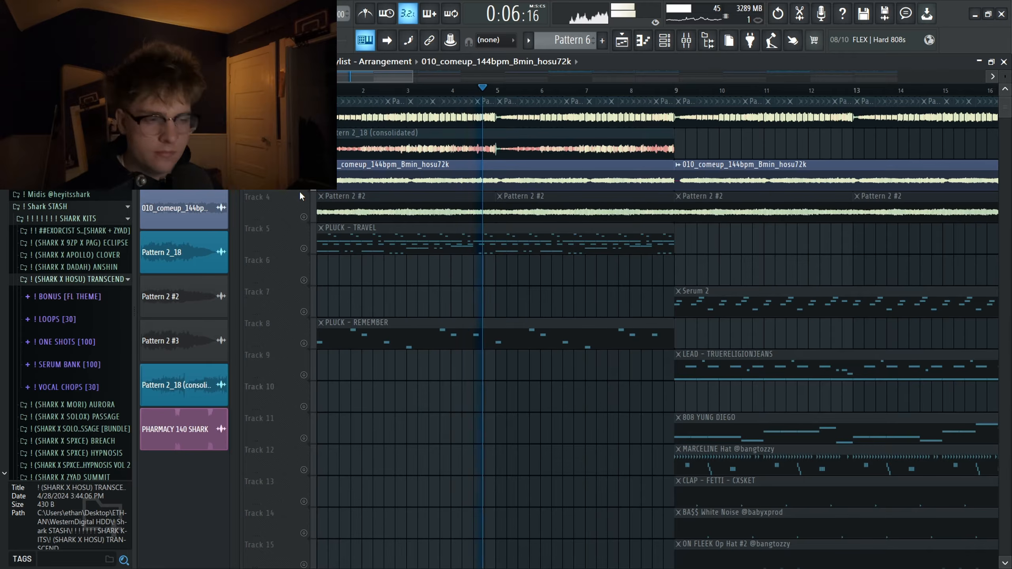
pyautogui.press('space')
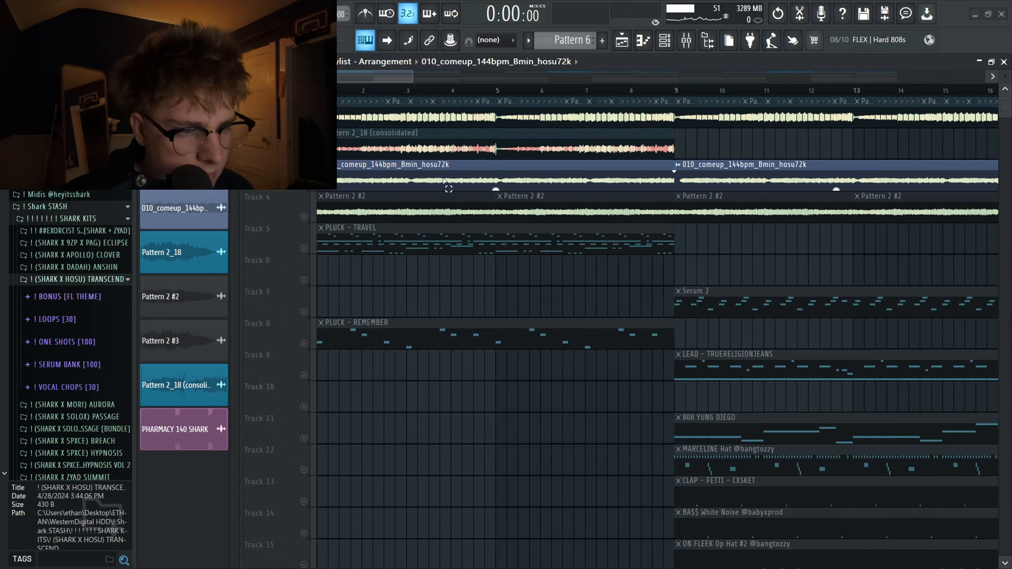
# - Inspect the Pattern 2 #2 audio clip settings and its Fruity Flangus effect, and play track 4 on its own
pyautogui.doubleClick(357, 199)
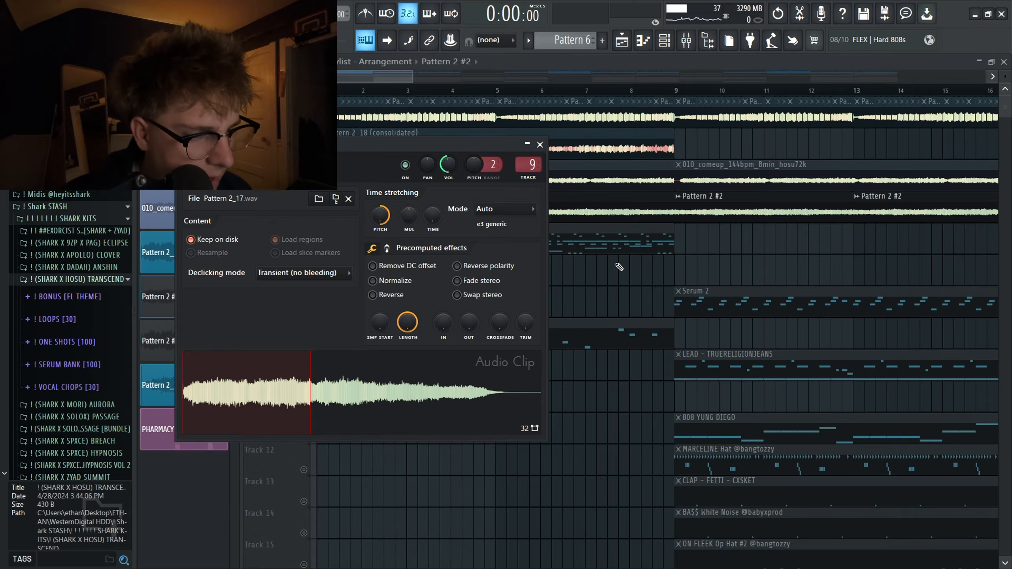
pyautogui.click(540, 144)
pyautogui.moveTo(524, 192); pyautogui.dragTo(480, 220)
pyautogui.doubleClick(392, 210)
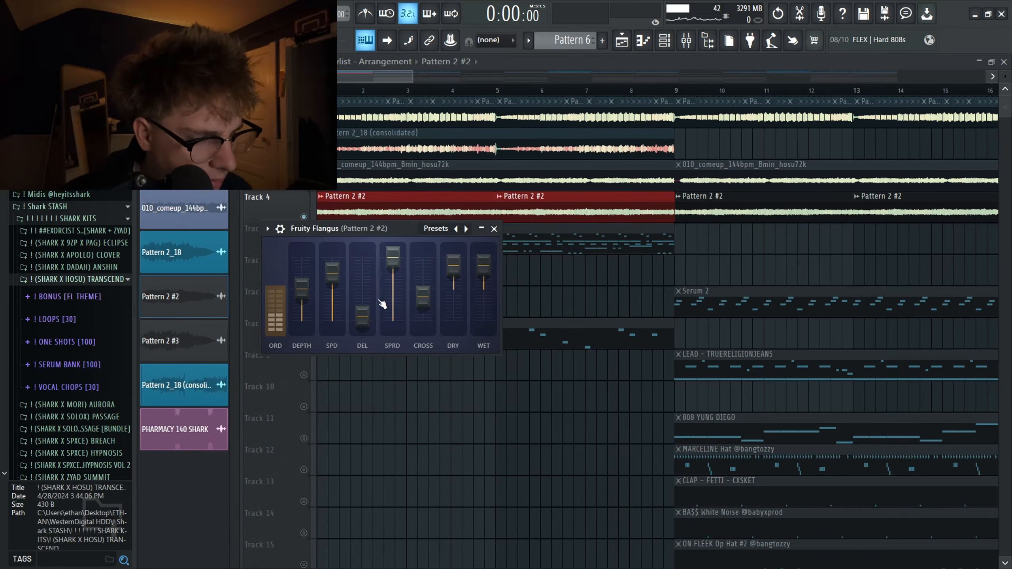
pyautogui.click(494, 229)
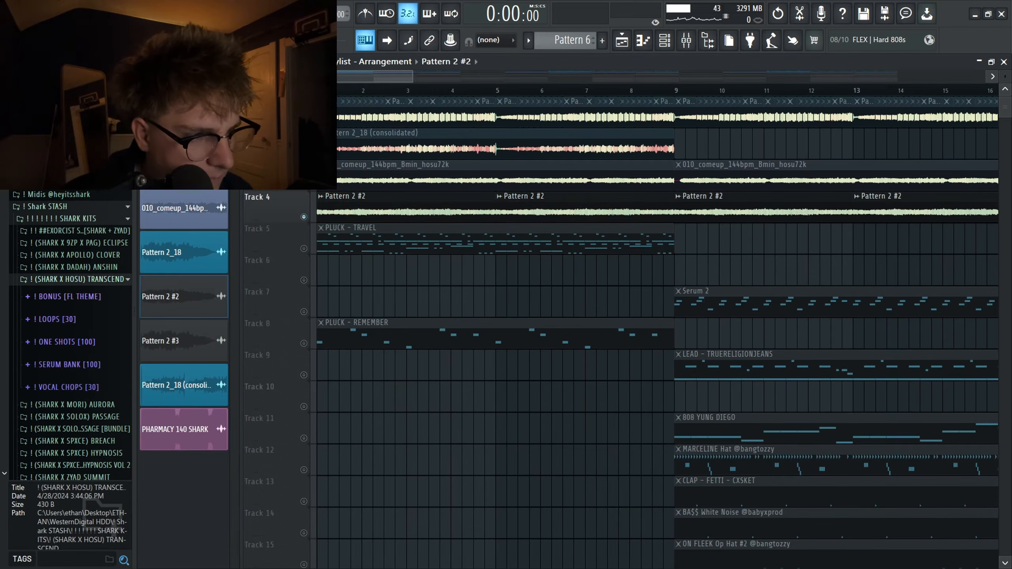
pyautogui.press('space')
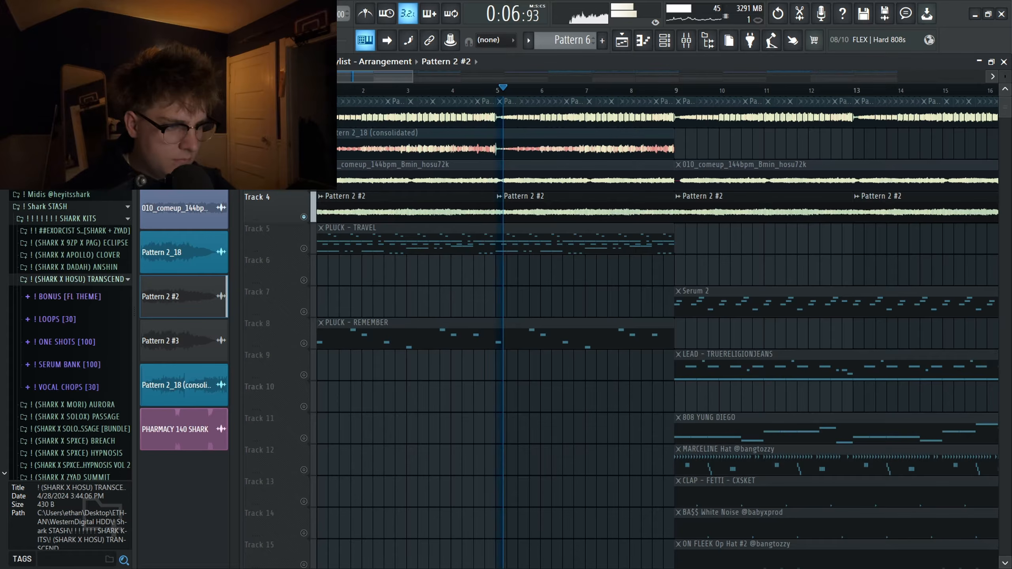
pyautogui.press('space')
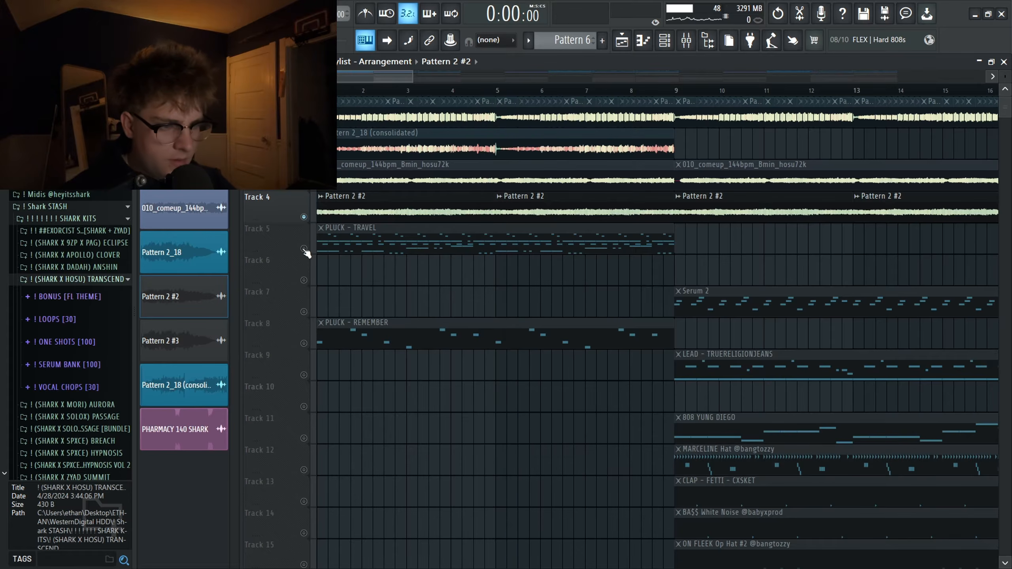
# - Open the PLUCK - TRAVEL pattern in the piano roll and check its channels in the channel rack
pyautogui.doubleClick(323, 241)
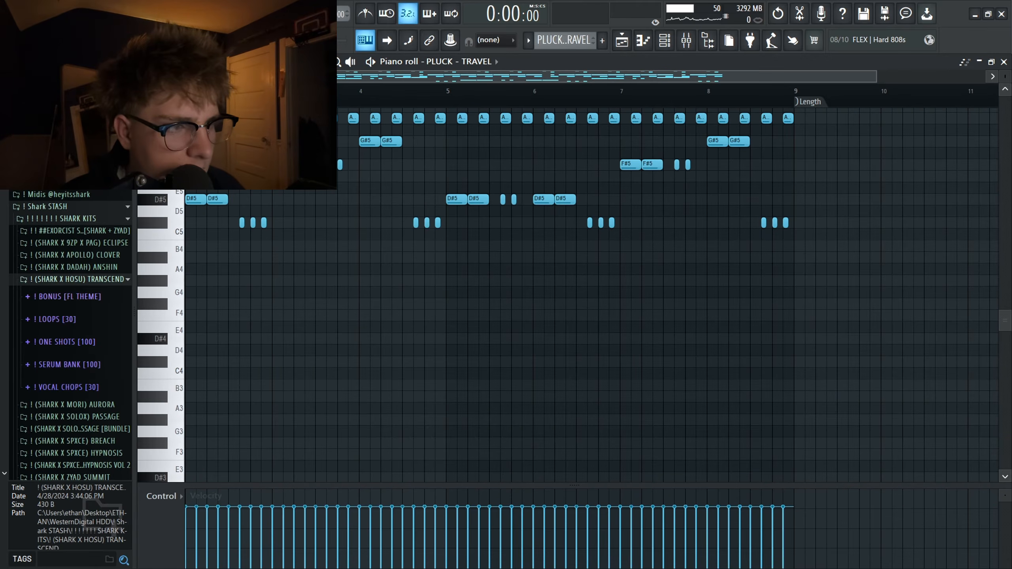
pyautogui.scroll(5, 328, 465)
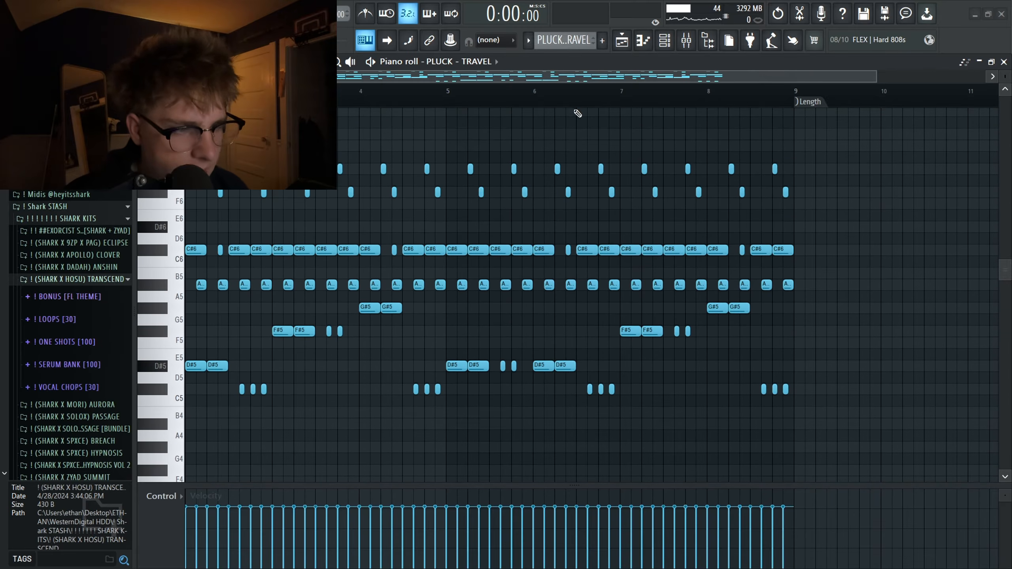
pyautogui.click(672, 45)
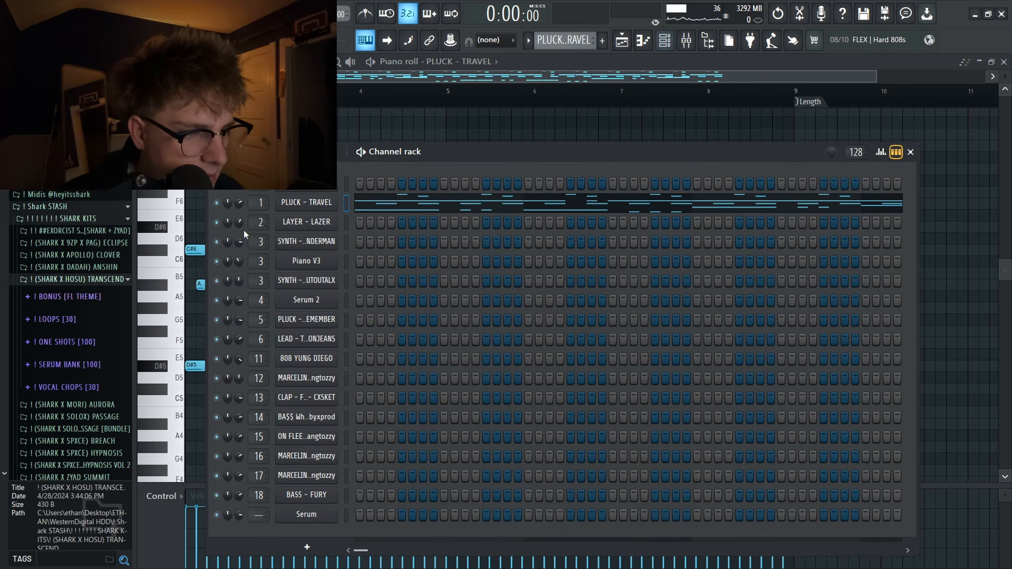
pyautogui.click(417, 207)
pyautogui.click(426, 204)
pyautogui.click(664, 40)
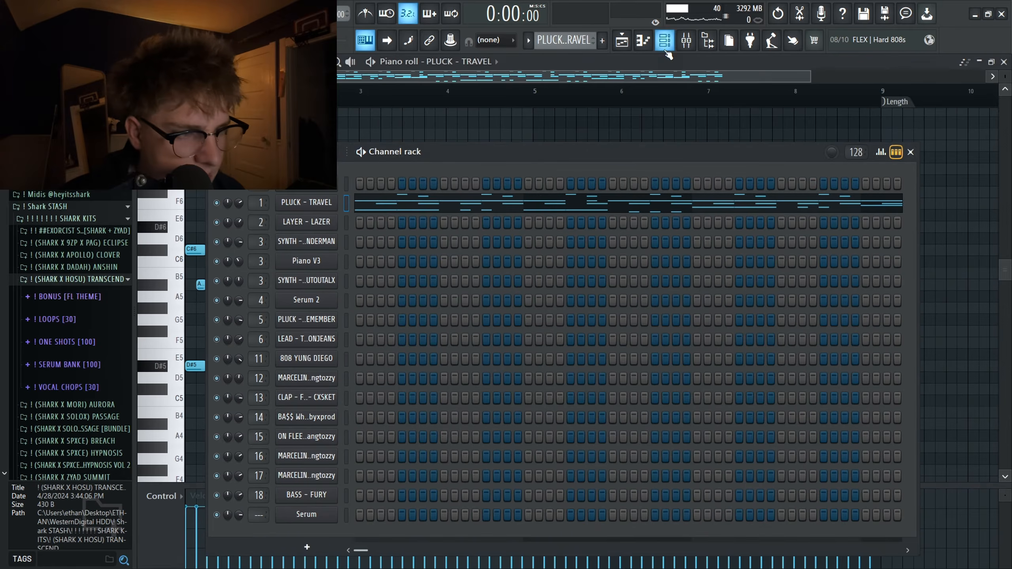
pyautogui.click(393, 133)
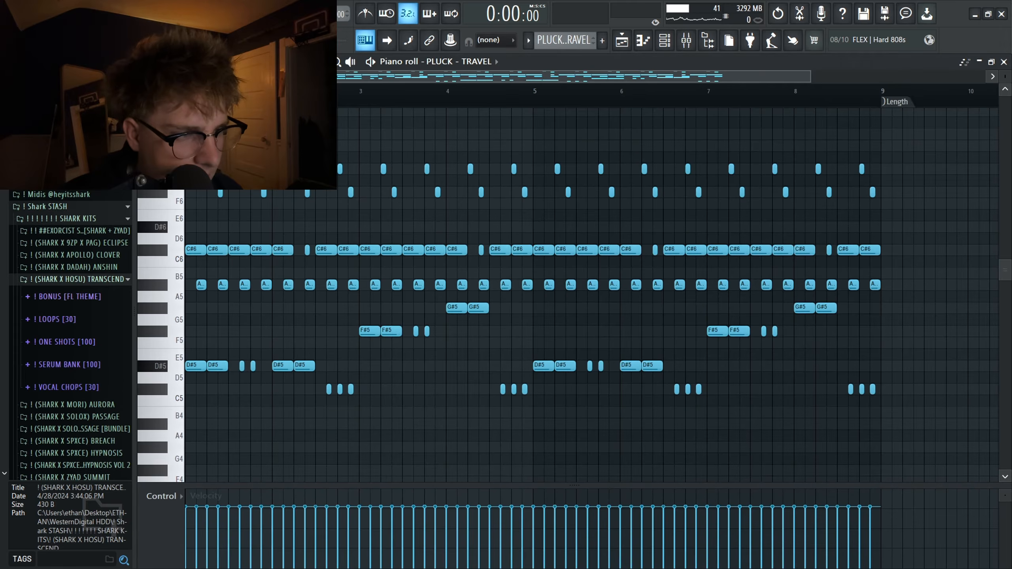
# - Play the PLUCK - TRAVEL pattern from the start and examine its lower melody notes in the piano roll
pyautogui.press('space')
pyautogui.scroll(-2, 211, 243)
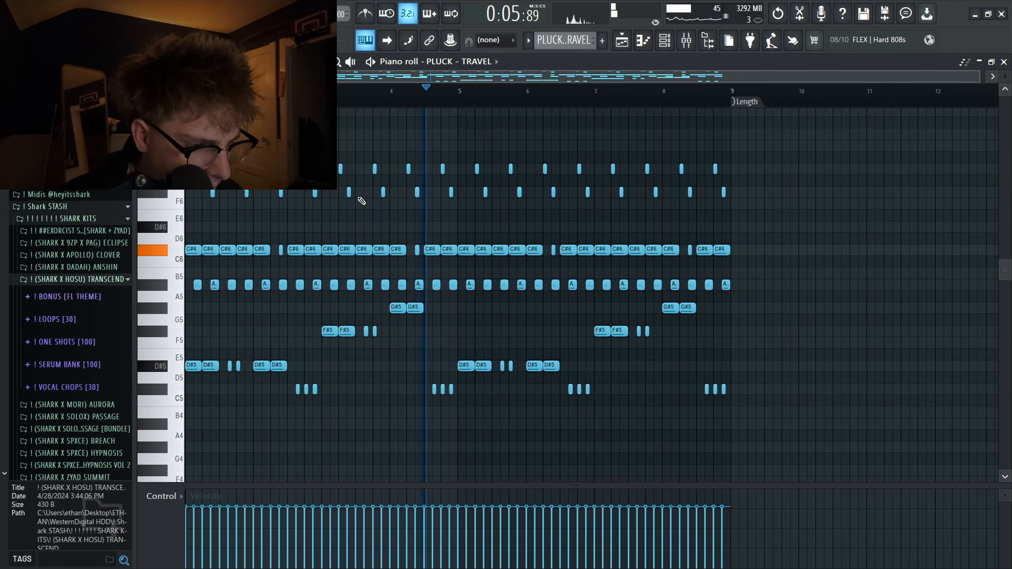
pyautogui.press('space')
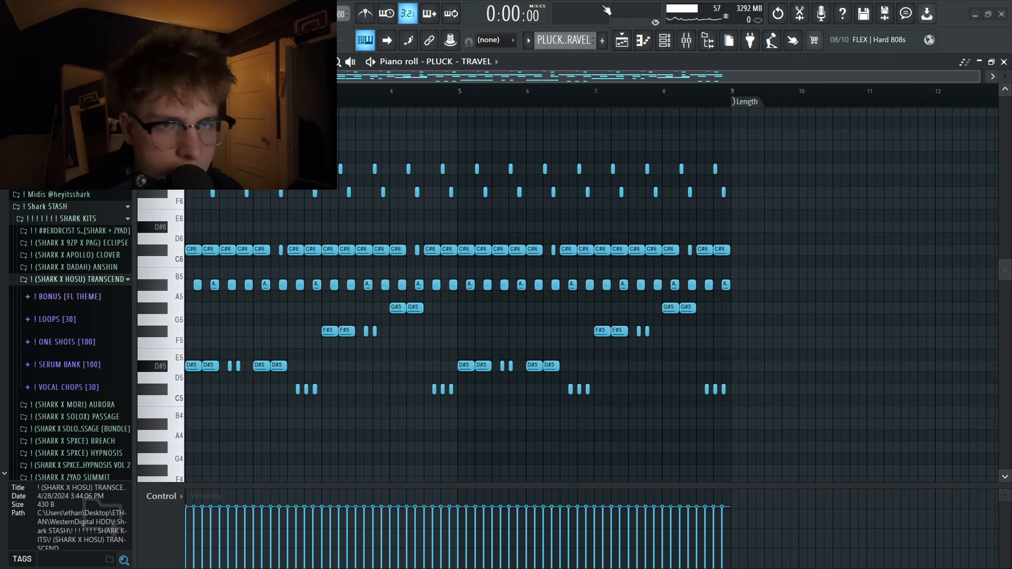
pyautogui.scroll(3, 212, 338)
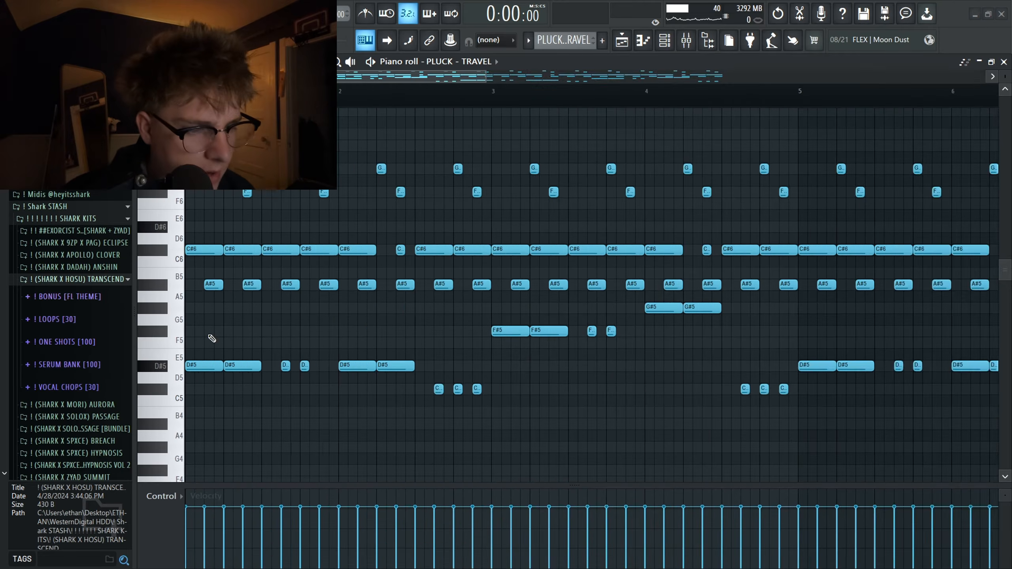
pyautogui.scroll(-3, 213, 339)
pyautogui.moveTo(722, 425); pyautogui.dragTo(52, 299)
pyautogui.click(363, 357)
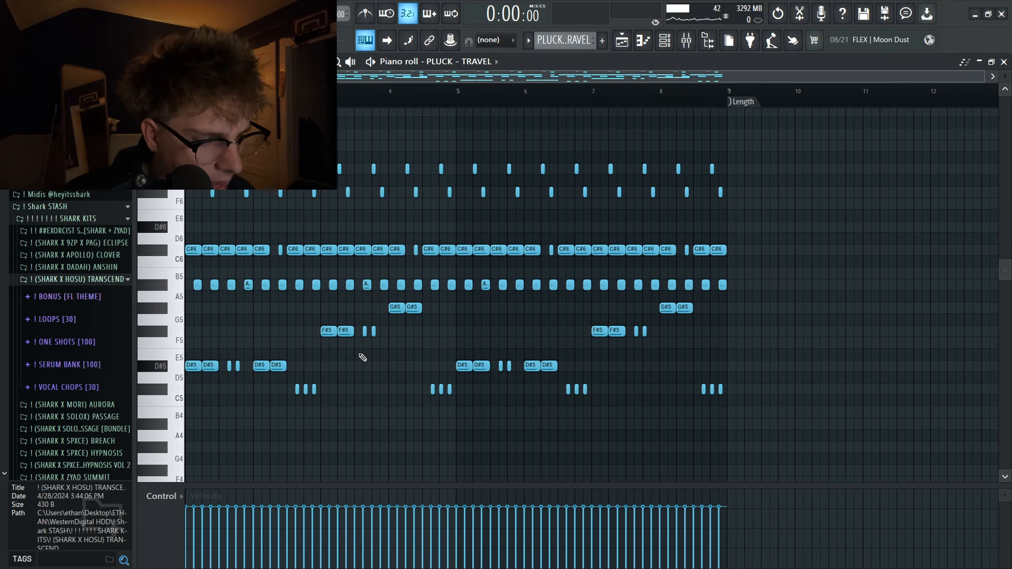
# - Delete the PLUCK - TRAVEL notes below A#5, play the upper notes alone, and undo the deletion
pyautogui.moveTo(802, 290); pyautogui.dragTo(184, 152)
pyautogui.moveTo(823, 451); pyautogui.dragTo(103, 311)
pyautogui.press('Delete')
pyautogui.press('space')
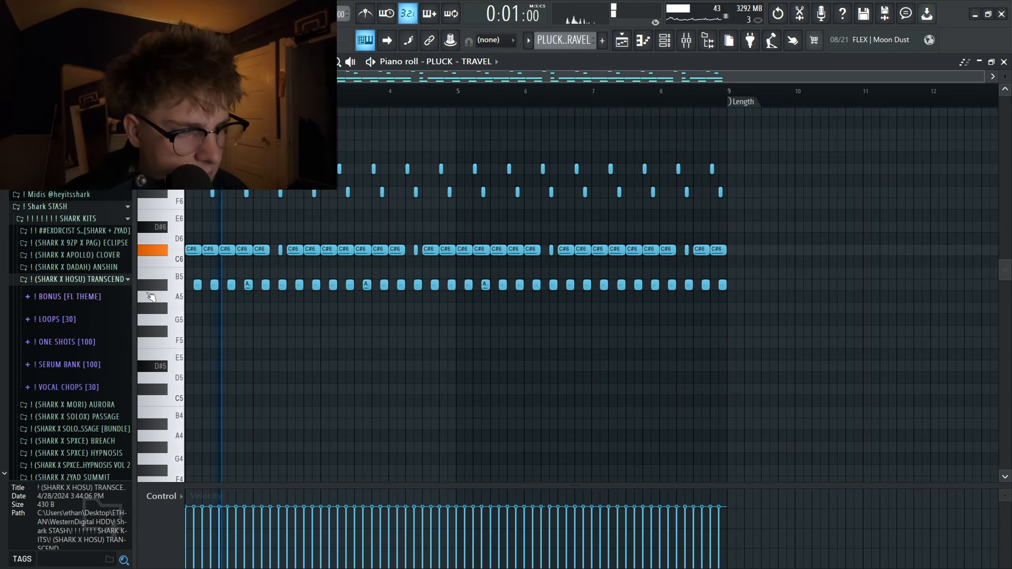
pyautogui.press('space')
pyautogui.hotkey('ctrl', 'z')
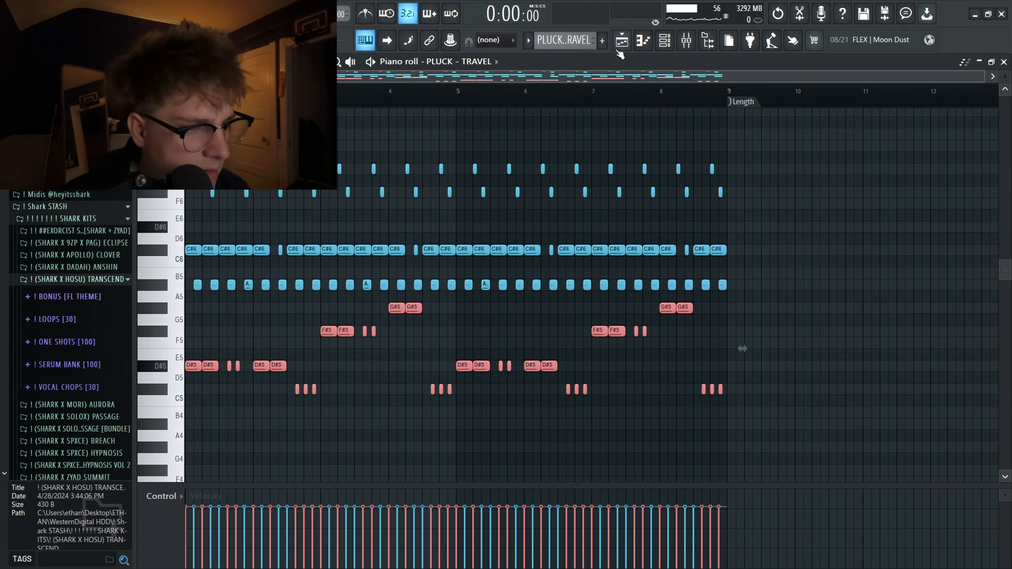
# - Inspect the ShaperBox 3, Spaced Out and OTT effects for PLUCK - TRAVEL, close their windows and play the pattern
pyautogui.click(664, 40)
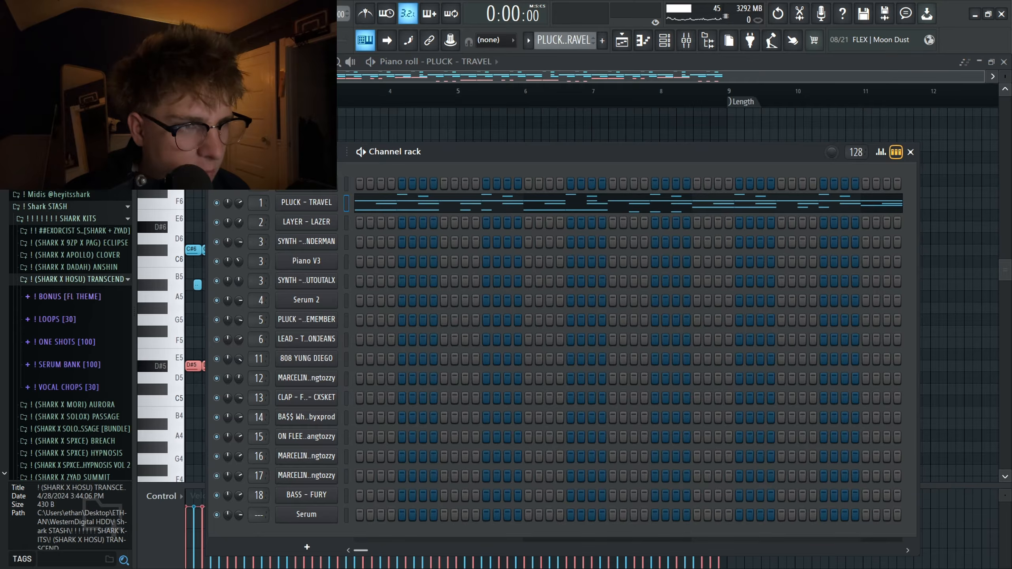
pyautogui.click(307, 183)
pyautogui.press('Escape')
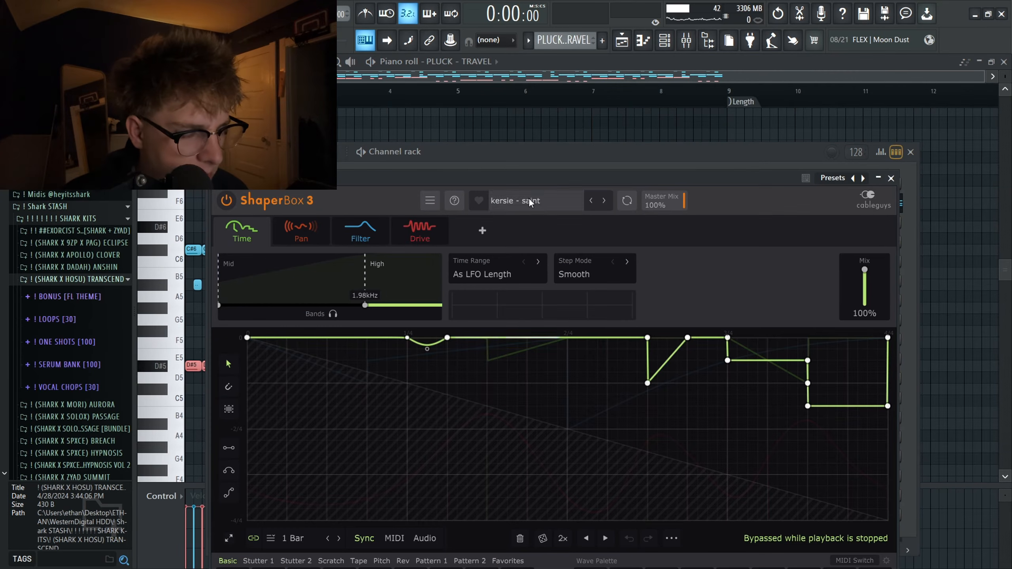
pyautogui.click(299, 235)
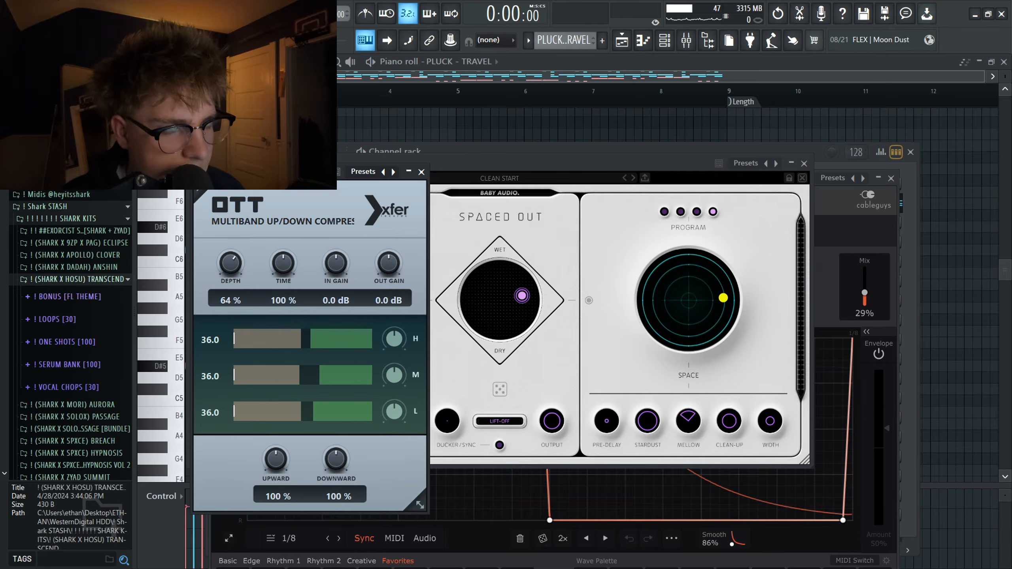
pyautogui.rightClick(942, 242)
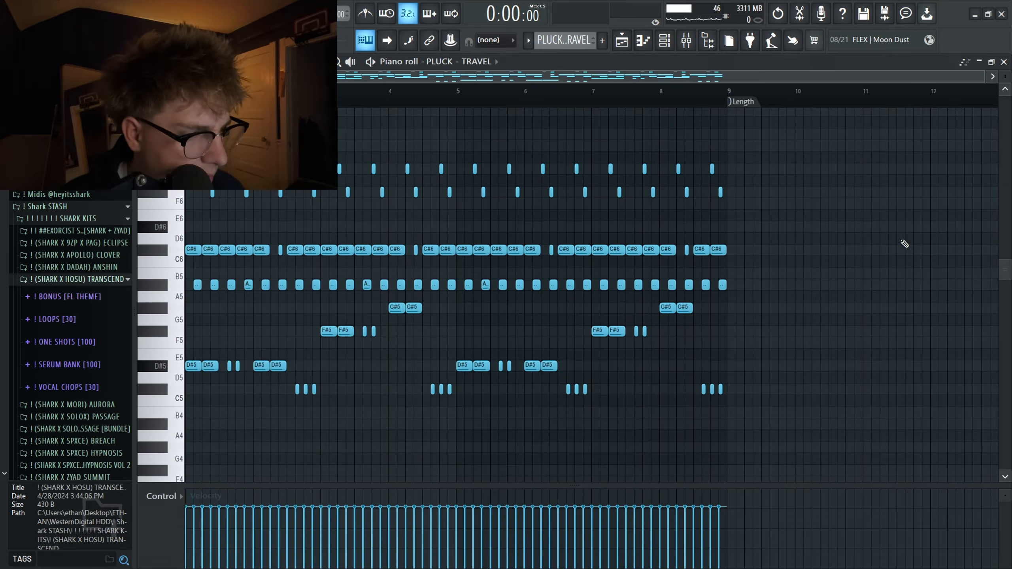
pyautogui.press('space')
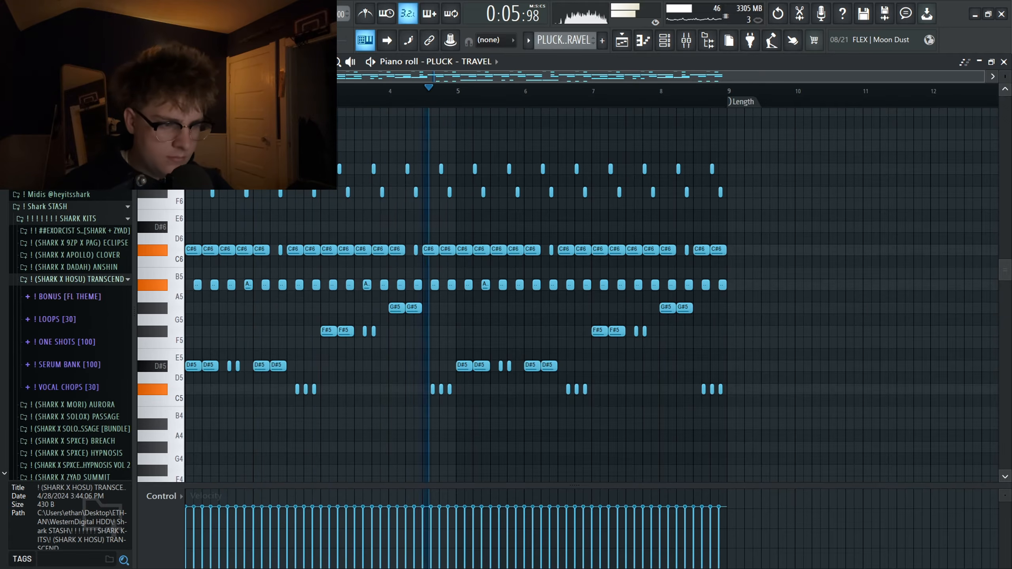
pyautogui.press('space')
# - Switch to the LAYER - LAZER pattern, expand the ##EXORCIST [SHARK + ZYAD] folder in the browser, and play the pattern
pyautogui.moveTo(562, 40); pyautogui.dragTo(561, 50)
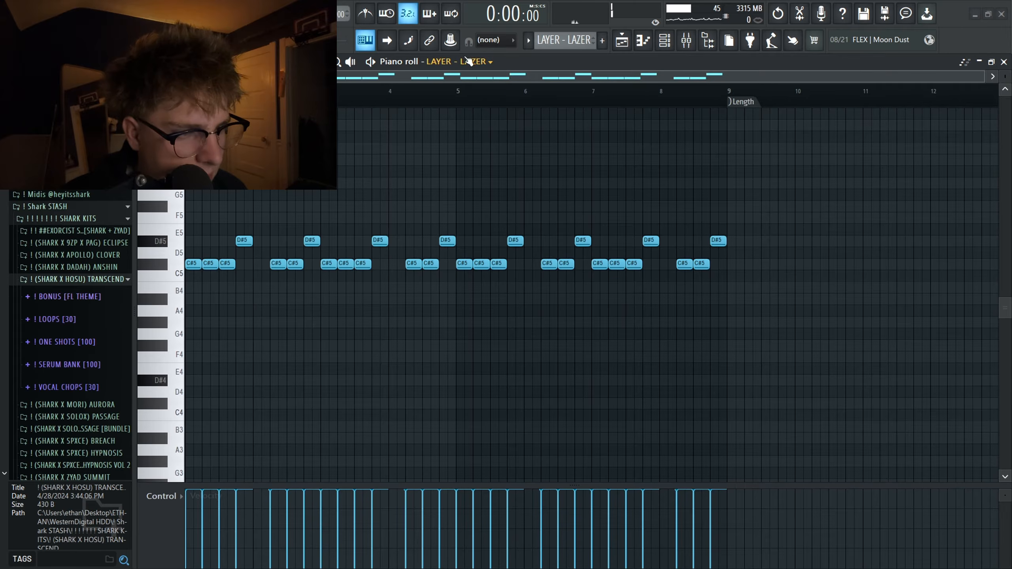
pyautogui.click(77, 231)
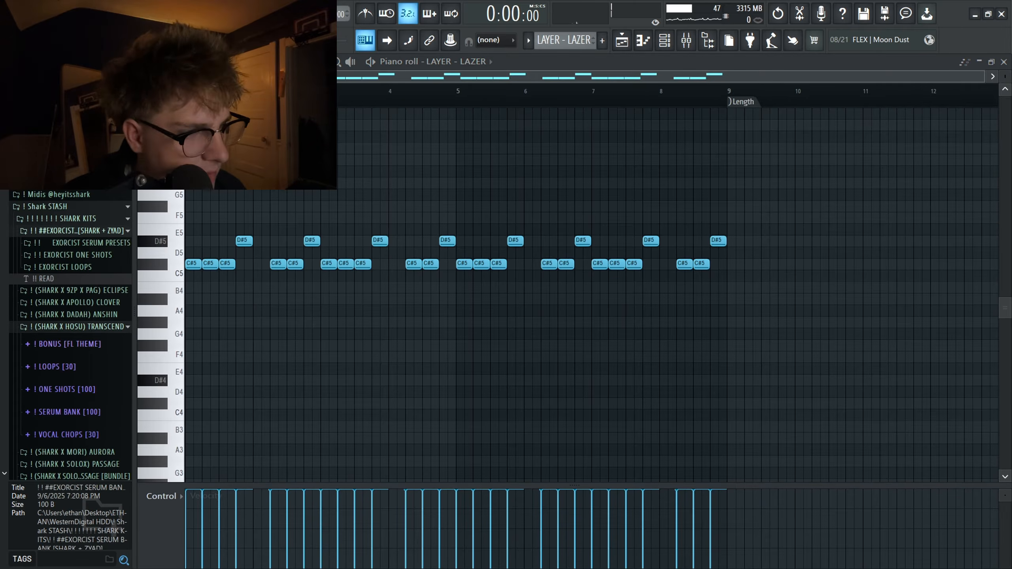
pyautogui.press('space')
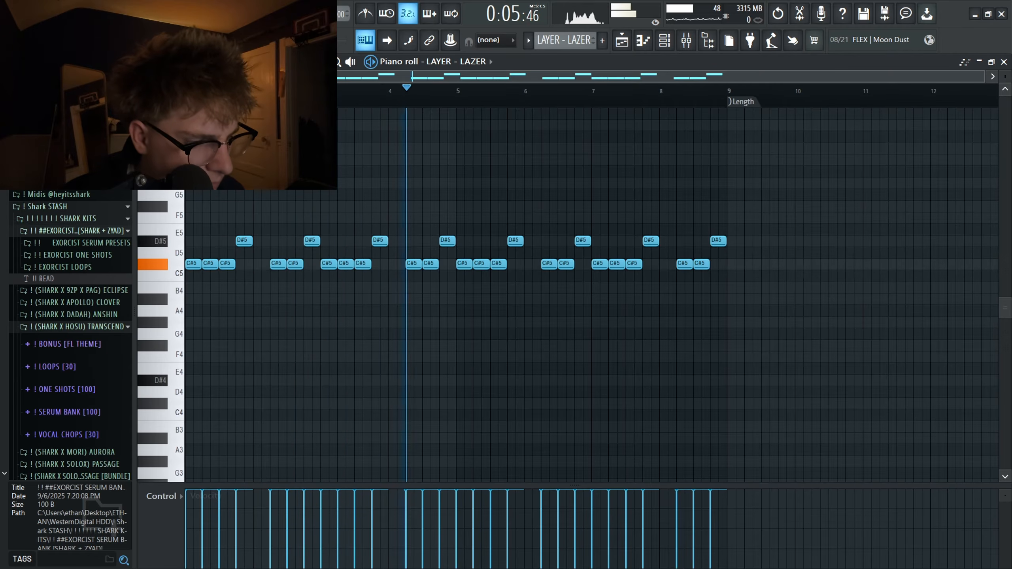
pyautogui.press('space')
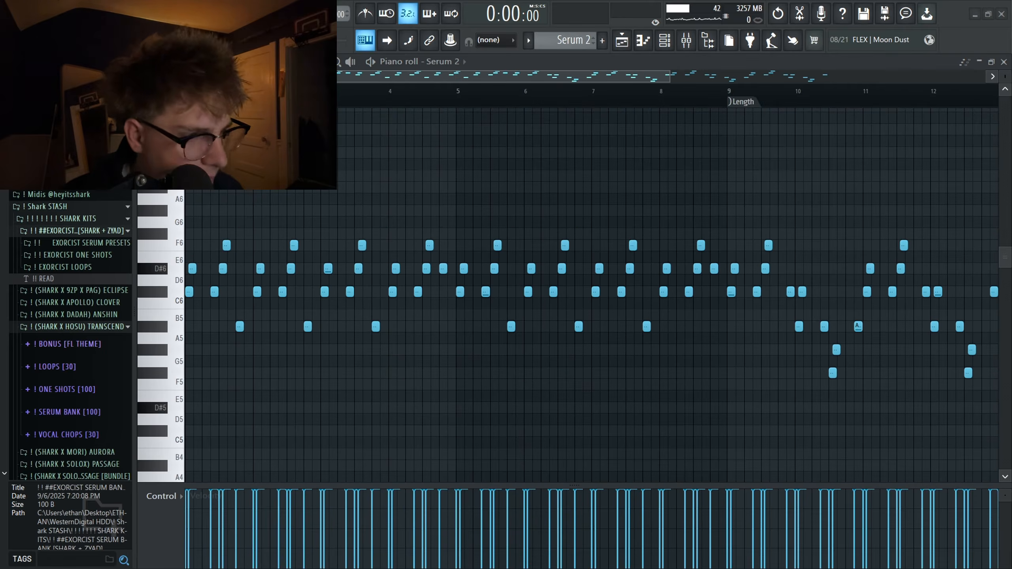
# - Open the Serum 2 channel from the channel rack to inspect its instrument while its pattern is in the piano roll
pyautogui.scroll(-2, 529, 242)
pyautogui.click(664, 40)
pyautogui.click(305, 300)
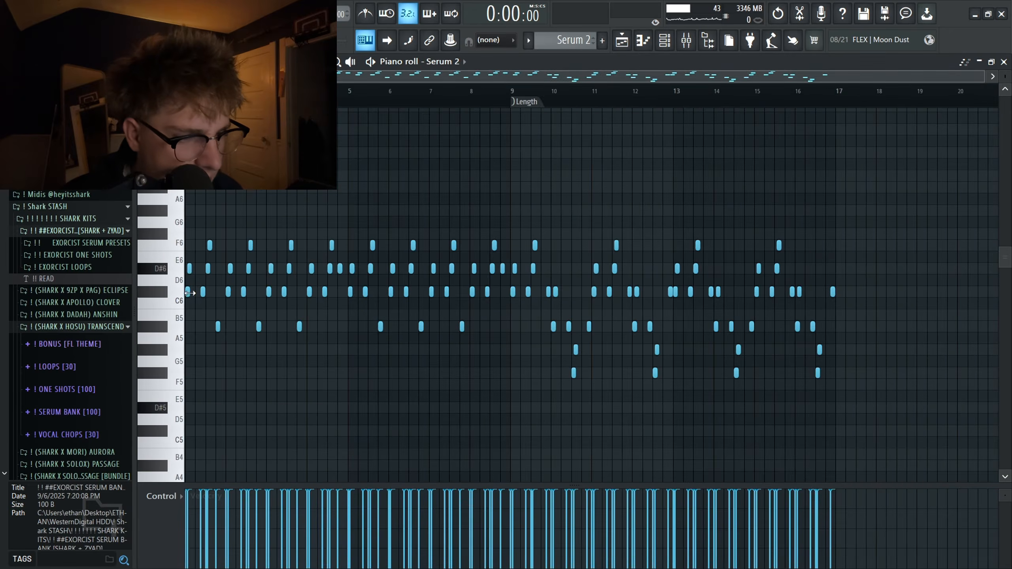
# - Try copying the opening C#6 and D#6 note pair onto the second C#6 in bar 1
pyautogui.scroll(3, 186, 299)
pyautogui.moveTo(239, 319); pyautogui.dragTo(179, 258)
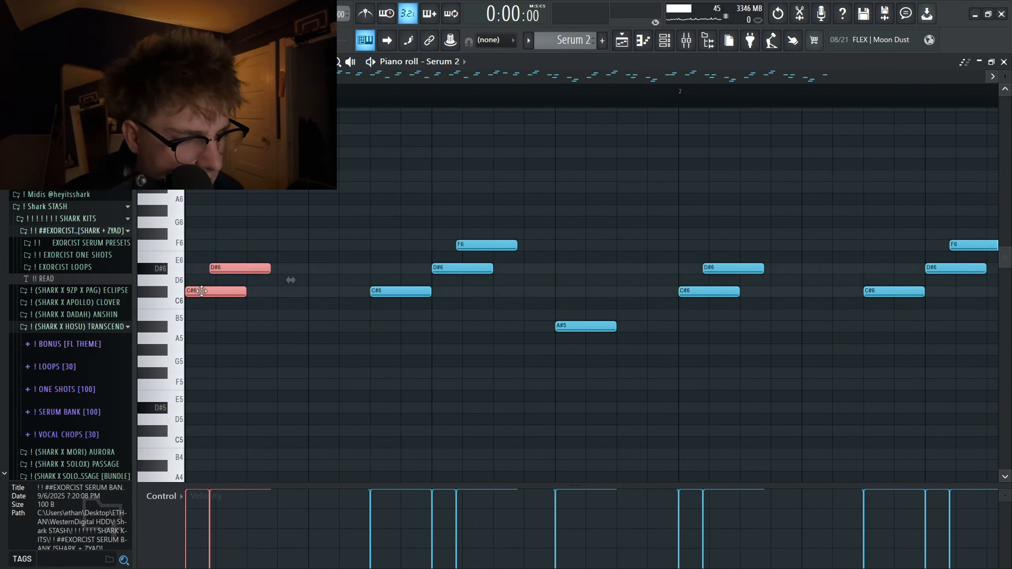
pyautogui.moveTo(201, 291); pyautogui.dragTo(387, 292)
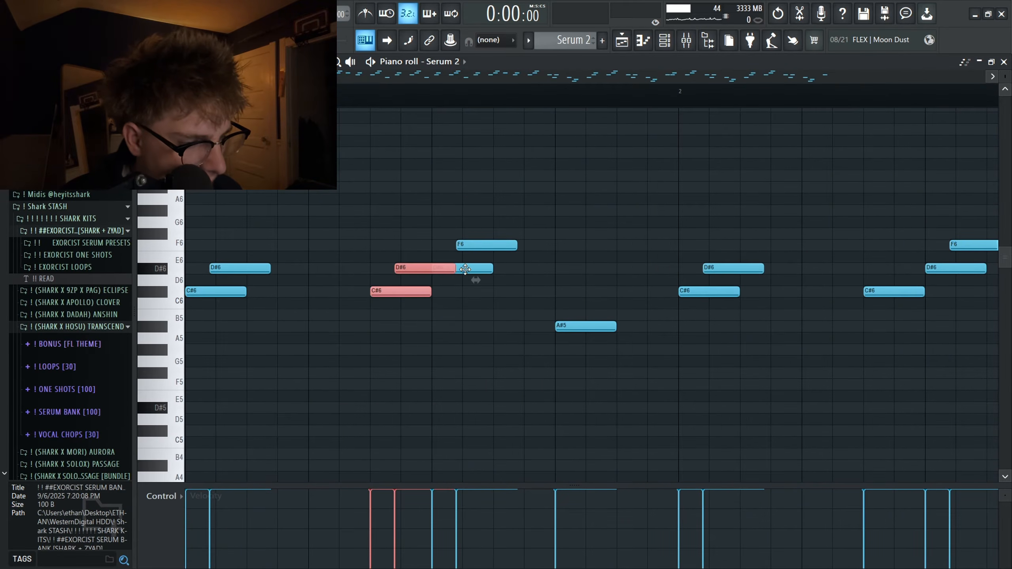
pyautogui.scroll(-2, 488, 224)
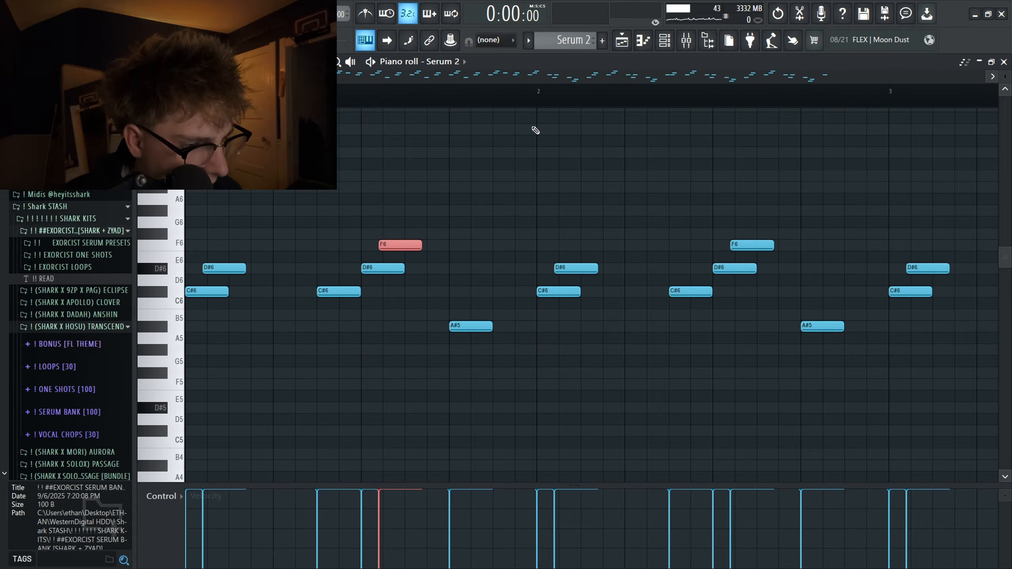
# - Copy the bar 1 notes of the Serum 2 pattern to bar 4 and delete the copied A#5 below the closing D#6
pyautogui.moveTo(496, 229); pyautogui.dragTo(488, 355)
pyautogui.moveTo(542, 102); pyautogui.dragTo(191, 102)
pyautogui.scroll(-4, 181, 223)
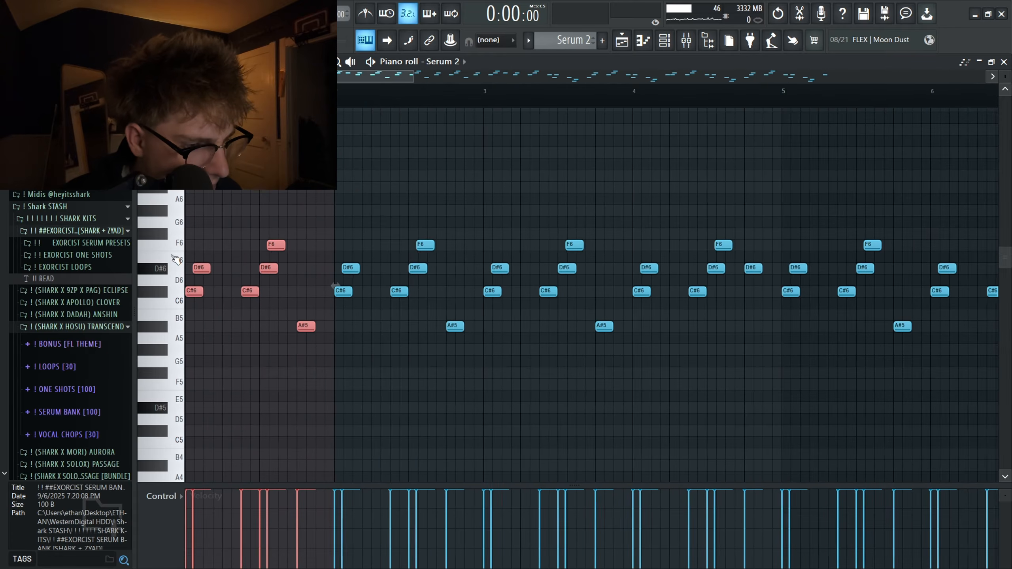
pyautogui.moveTo(189, 294); pyautogui.dragTo(638, 284)
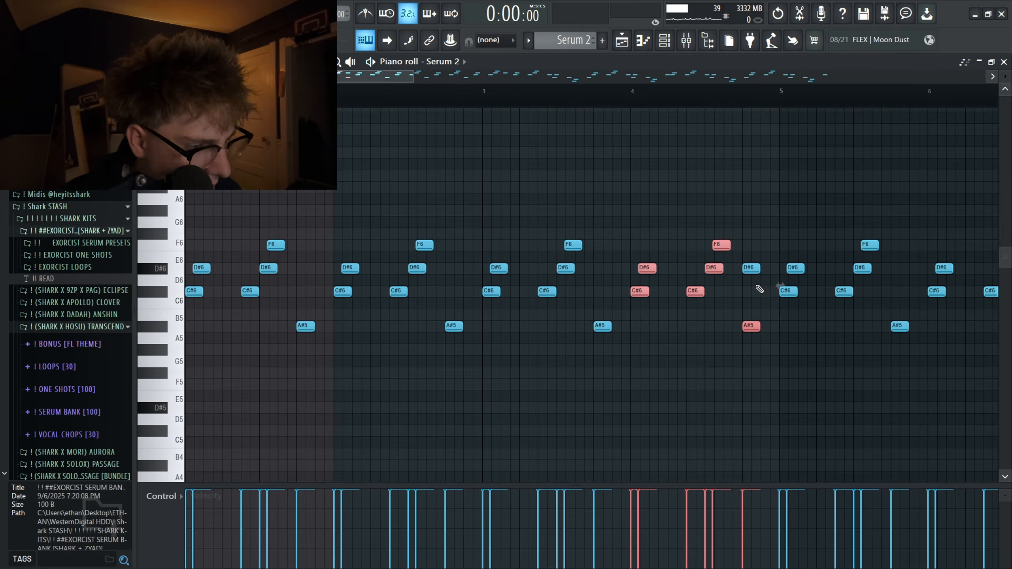
pyautogui.scroll(3, 759, 289)
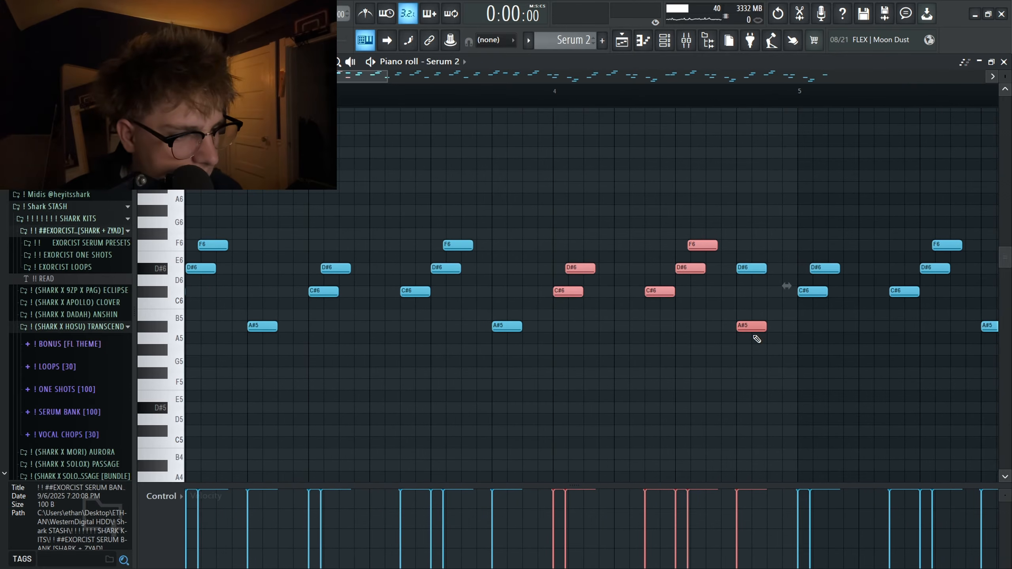
pyautogui.rightClick(754, 329)
# - Highlight bars 1 to 4, bars 5 to 8 and the notes from bar 9 onward in the Serum 2 pattern to compare the sections
pyautogui.scroll(-5, 755, 276)
pyautogui.moveTo(361, 103); pyautogui.dragTo(187, 102)
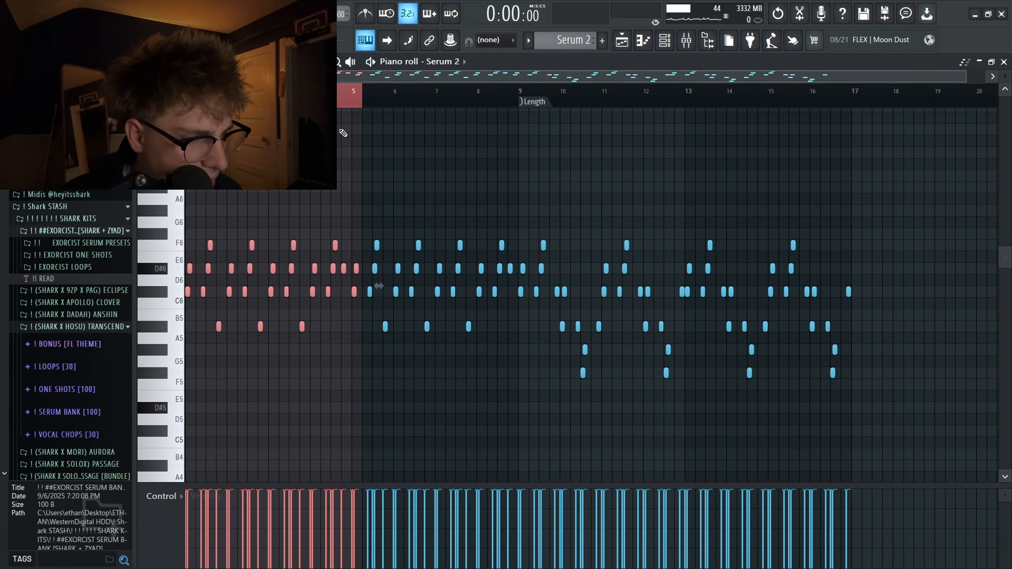
pyautogui.hotkey('ctrl', 'b')
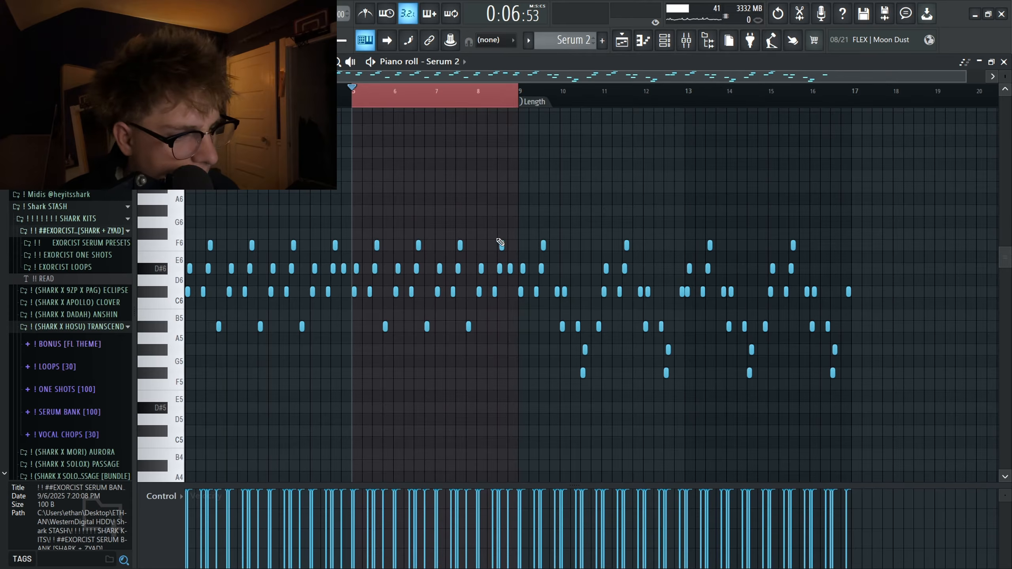
pyautogui.moveTo(524, 220); pyautogui.dragTo(910, 400)
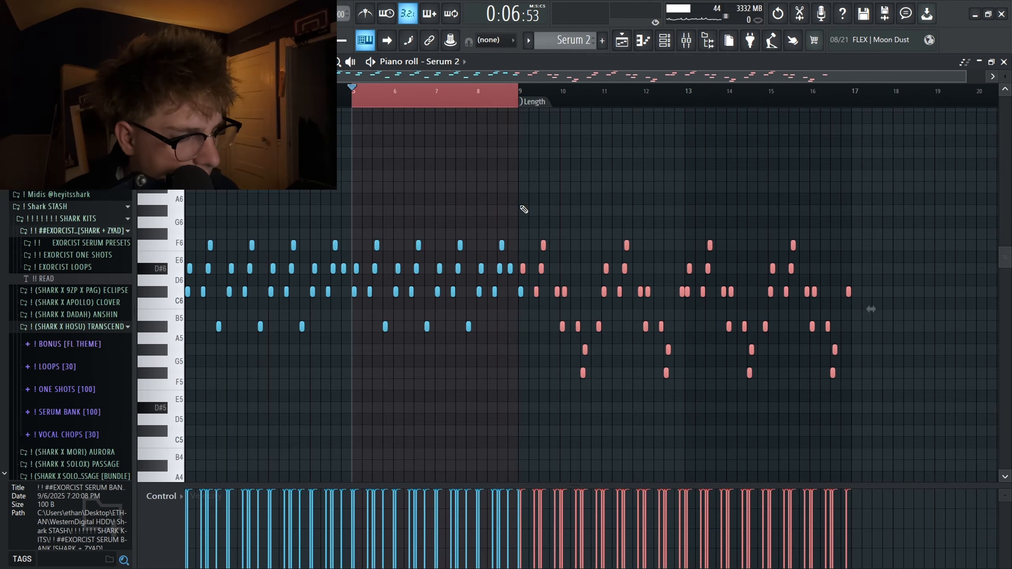
pyautogui.moveTo(520, 206); pyautogui.dragTo(916, 441)
pyautogui.keyDown('ctrl'); pyautogui.click(813, 331); pyautogui.keyUp('ctrl')
pyautogui.moveTo(521, 95); pyautogui.dragTo(188, 95)
pyautogui.moveTo(482, 94); pyautogui.dragTo(518, 93)
pyautogui.moveTo(590, 257); pyautogui.dragTo(869, 379)
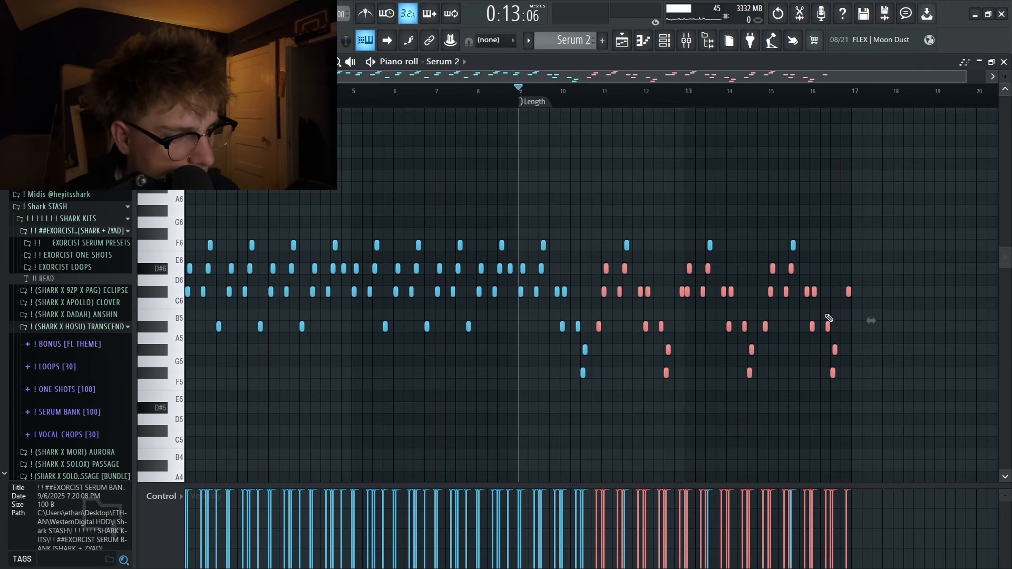
# - Play the Serum 2 pattern from its beginning to listen to the melody and stop playback
pyautogui.press('space')
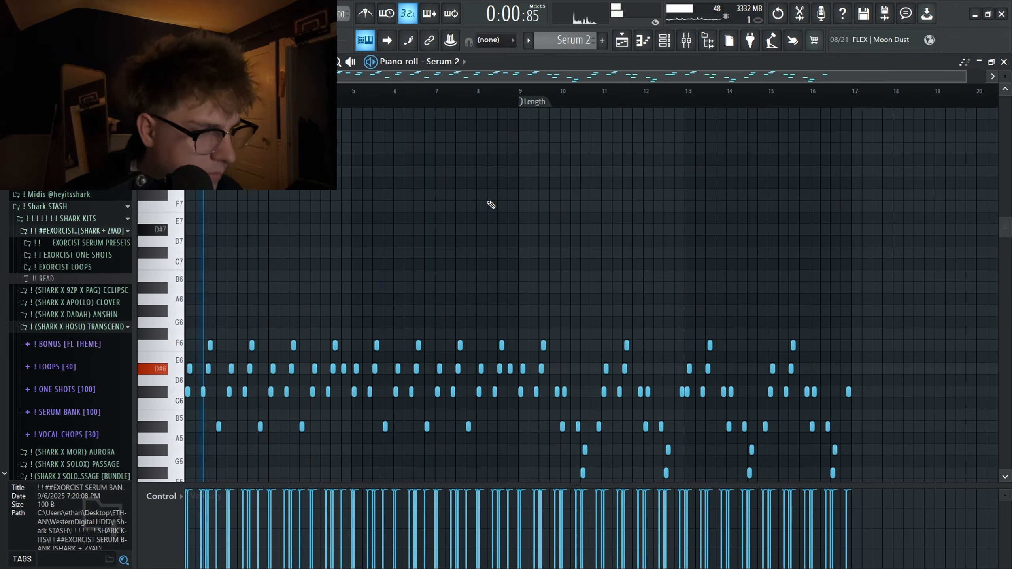
pyautogui.scroll(-2, 483, 204)
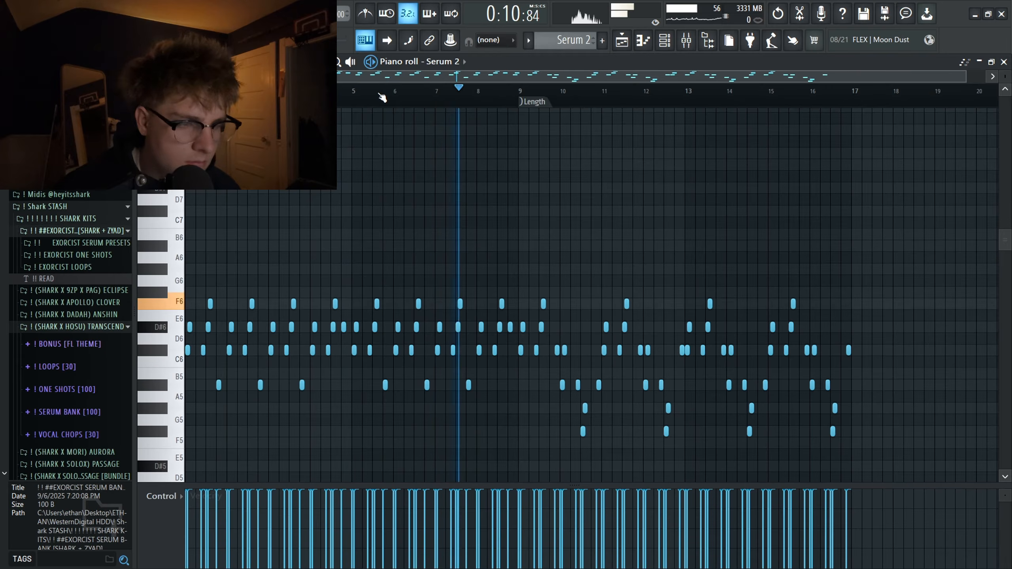
pyautogui.press('space')
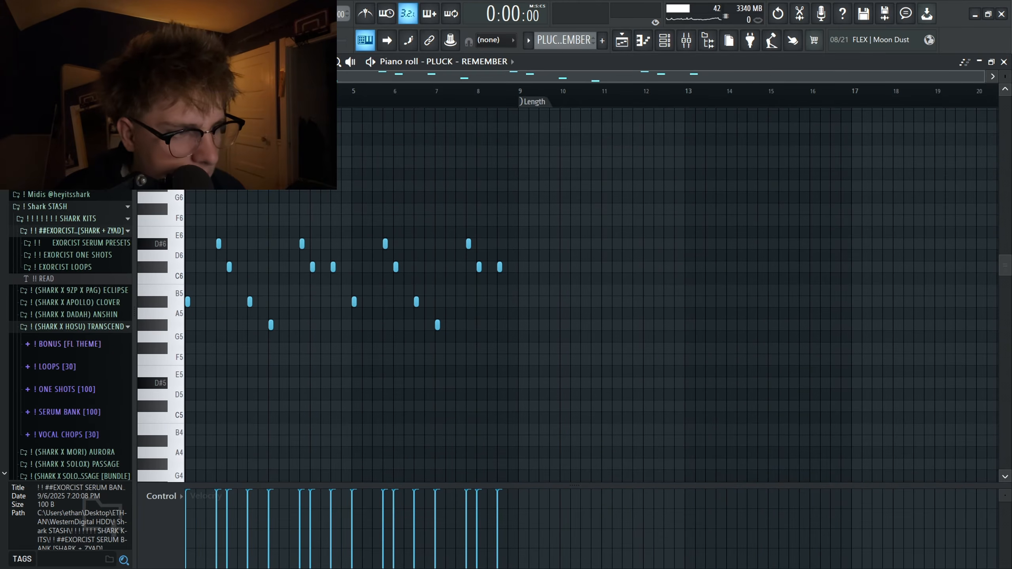
# - Examine the PLUCK - REMEMBER pattern's notes and its channel's sampler settings, reached through the channel rack
pyautogui.scroll(3, 171, 319)
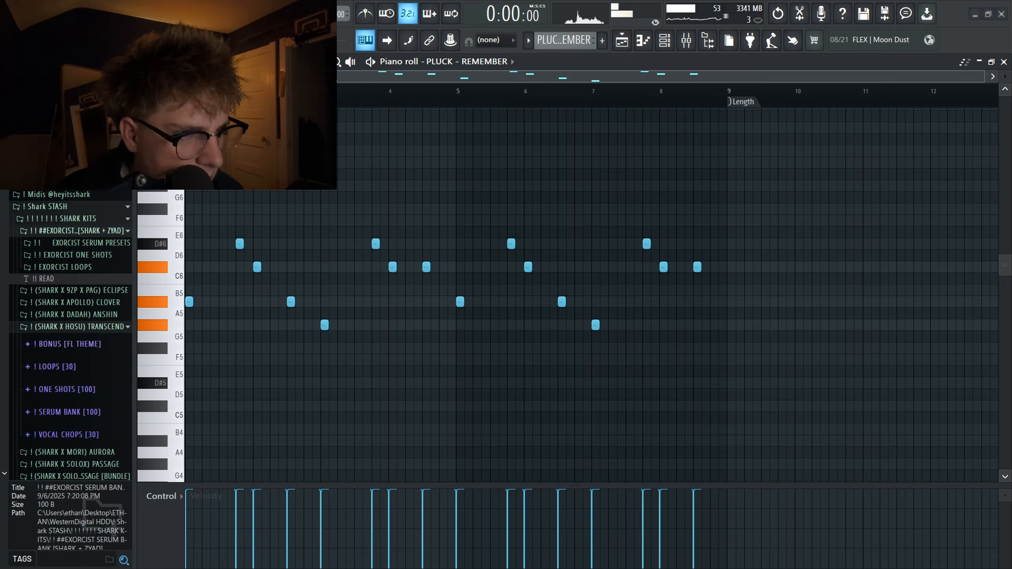
pyautogui.click(660, 41)
pyautogui.click(318, 322)
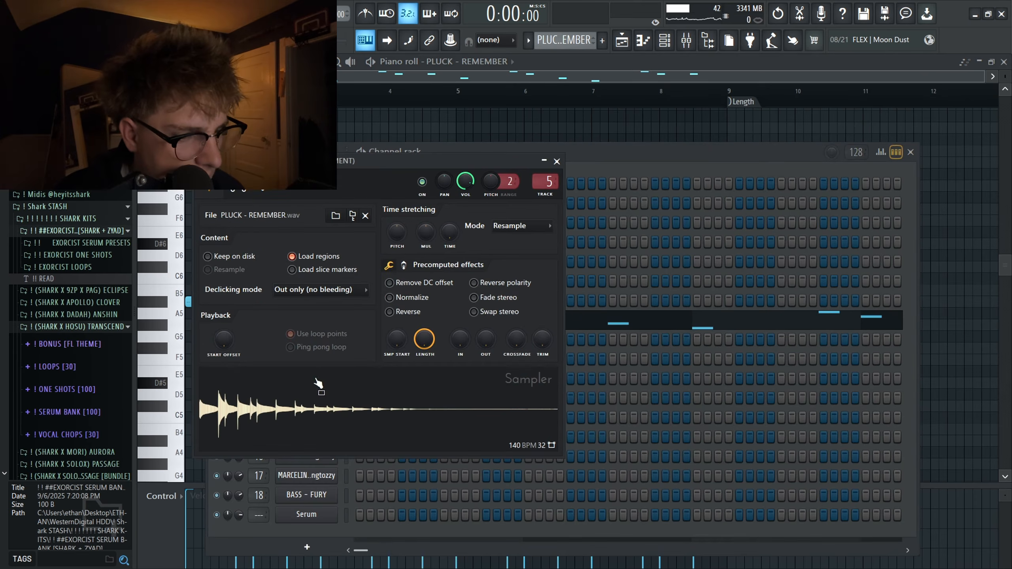
pyautogui.press('F9')
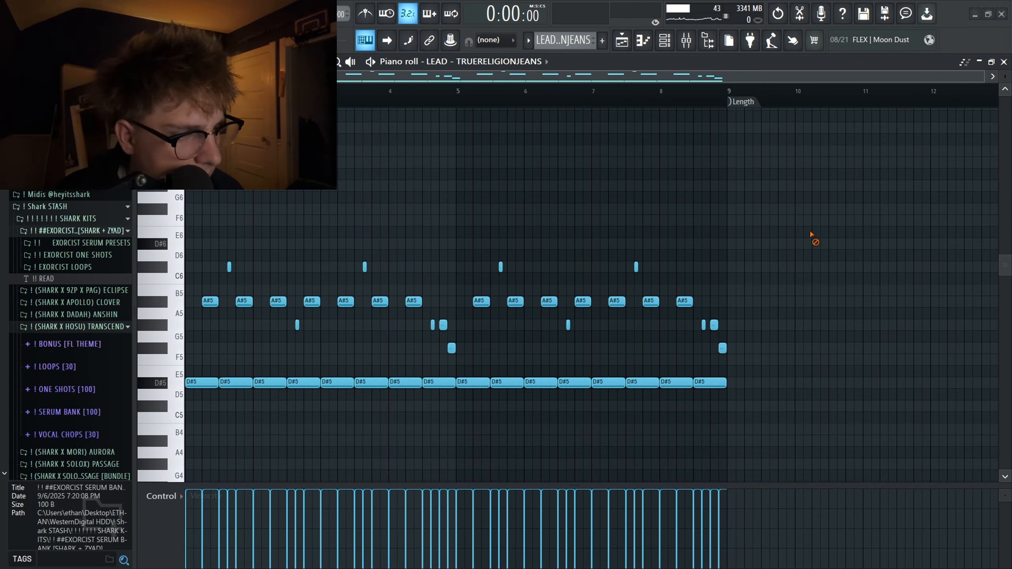
# - Play the LEAD - TRUERELIGIONJEANS pattern and inspect its channel's polyphony and portamento settings
pyautogui.press('space')
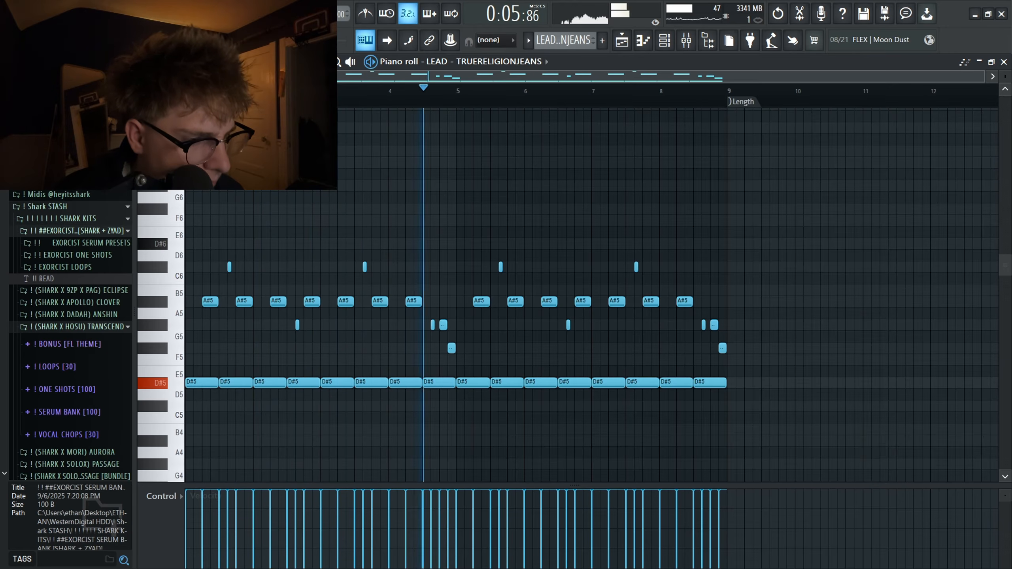
pyautogui.press('space')
pyautogui.click(662, 43)
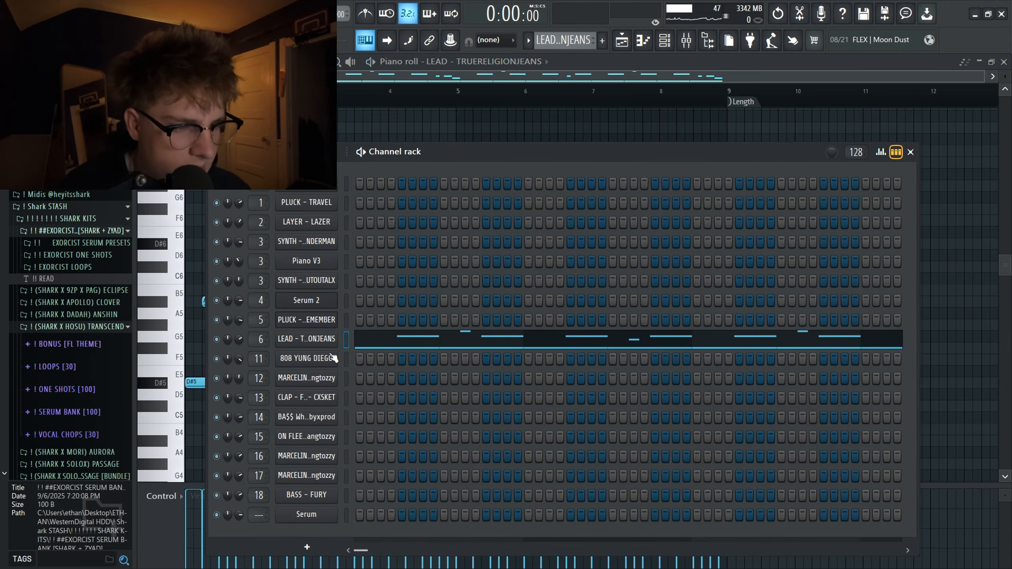
pyautogui.click(307, 339)
pyautogui.click(277, 168)
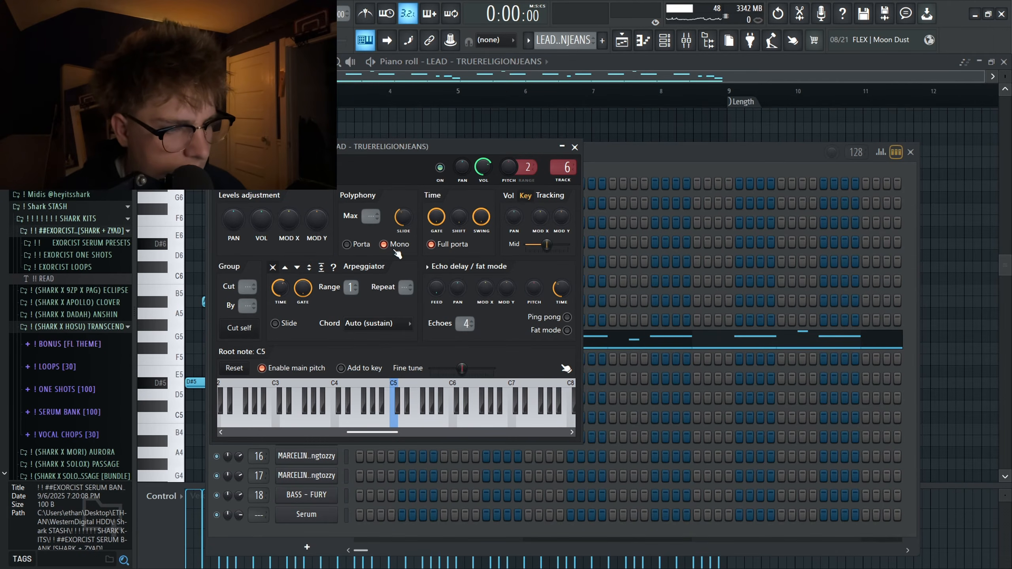
pyautogui.rightClick(938, 242)
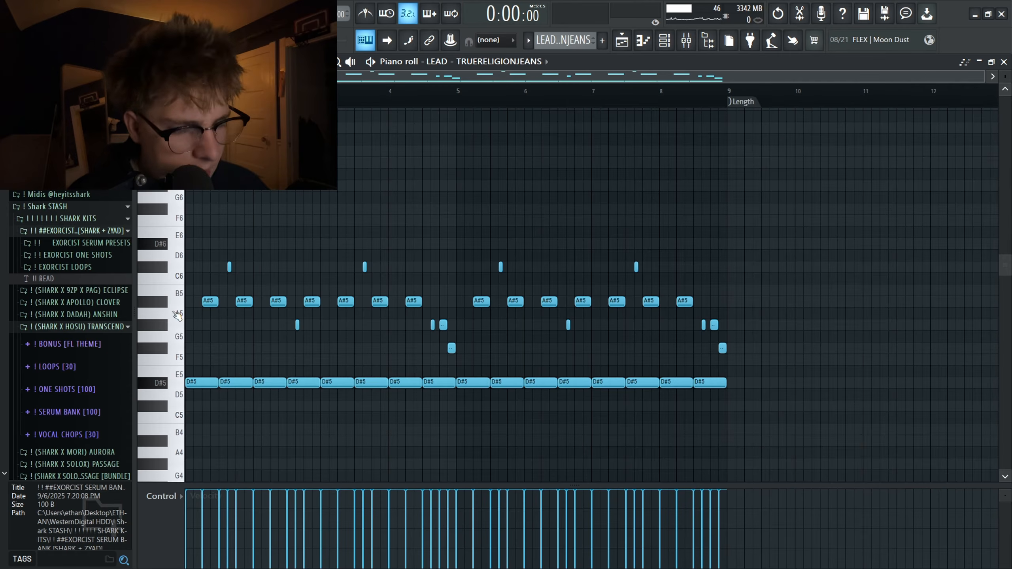
# - Select the row of D#5 notes across the lead pattern and invert the selection to point out the melody above it
pyautogui.moveTo(204, 400); pyautogui.dragTo(727, 399)
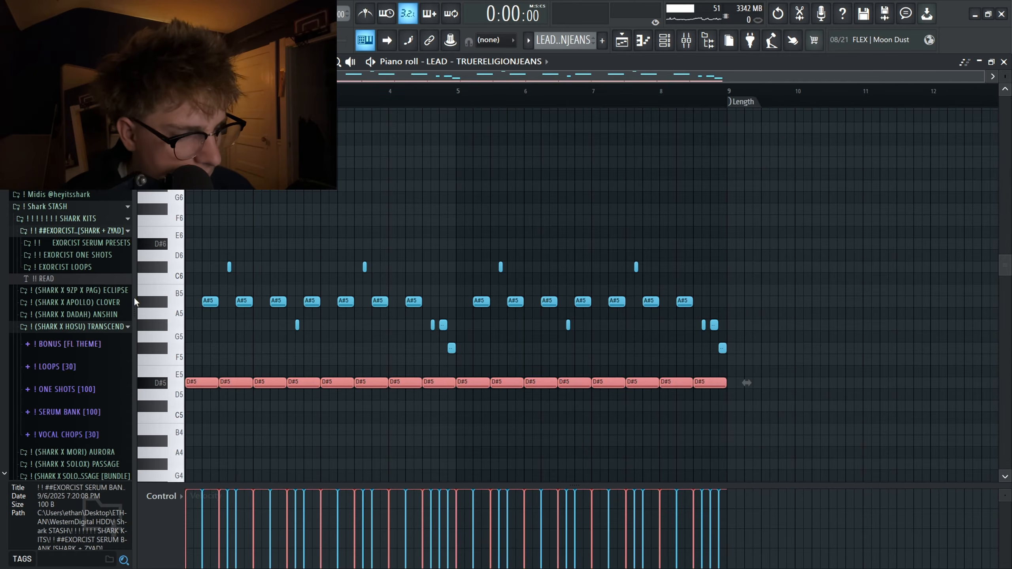
pyautogui.hotkey('shift', 'i')
pyautogui.scroll(3, 211, 319)
pyautogui.scroll(-3, 274, 289)
pyautogui.keyDown('ctrl'); pyautogui.click(438, 214); pyautogui.keyUp('ctrl')
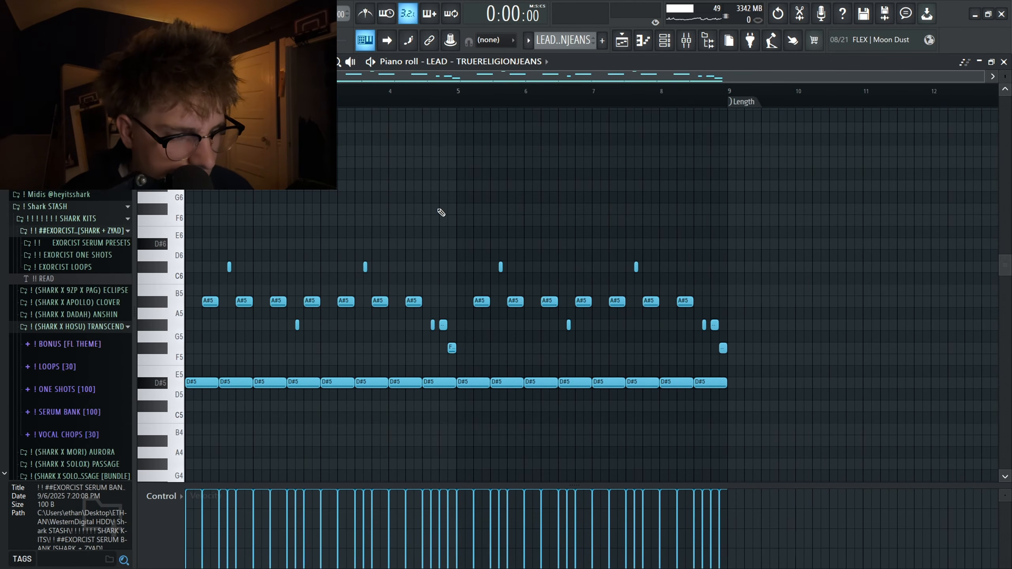
# - Switch the playlist to Arrangement_2 and play its first eight bars with the Pattern 14 clip
pyautogui.scroll(1, 543, 39)
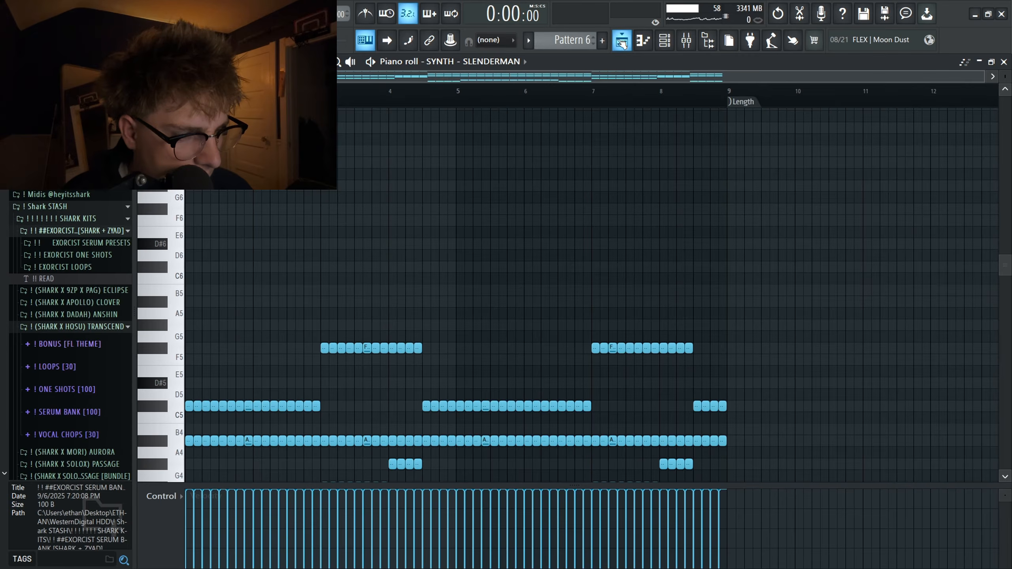
pyautogui.click(622, 42)
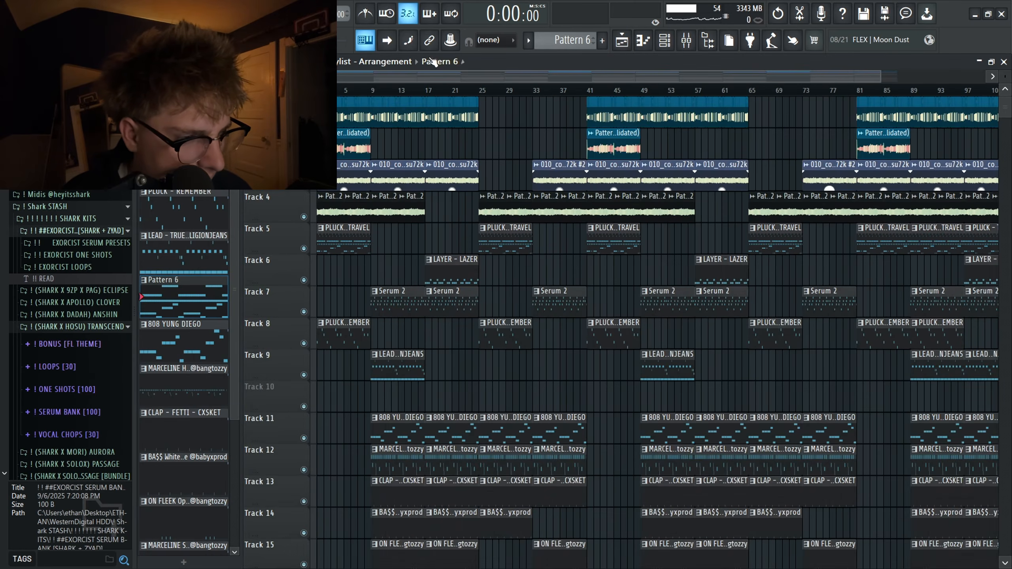
pyautogui.scroll(-1, 412, 64)
pyautogui.scroll(5, 440, 454)
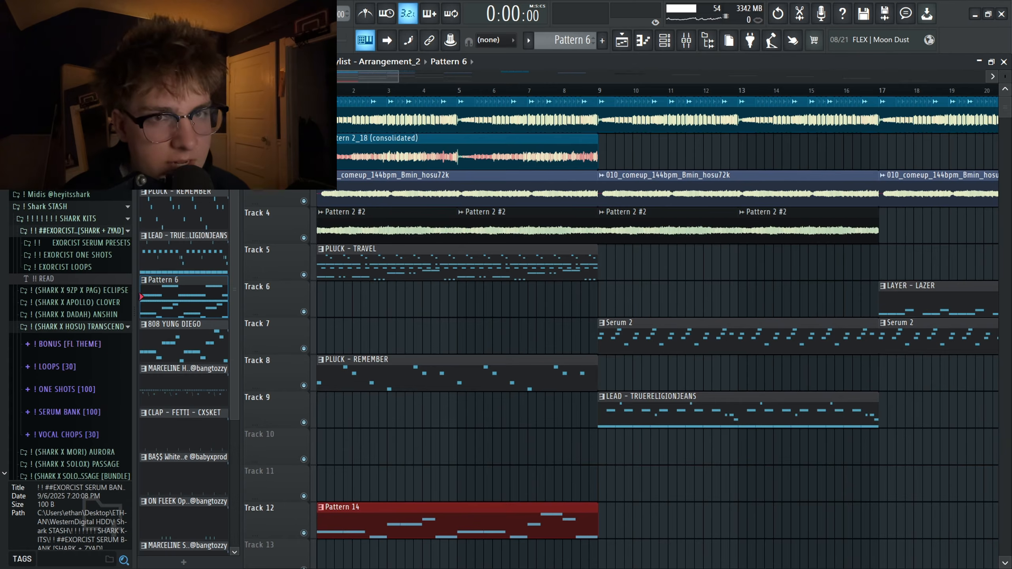
pyautogui.press('space')
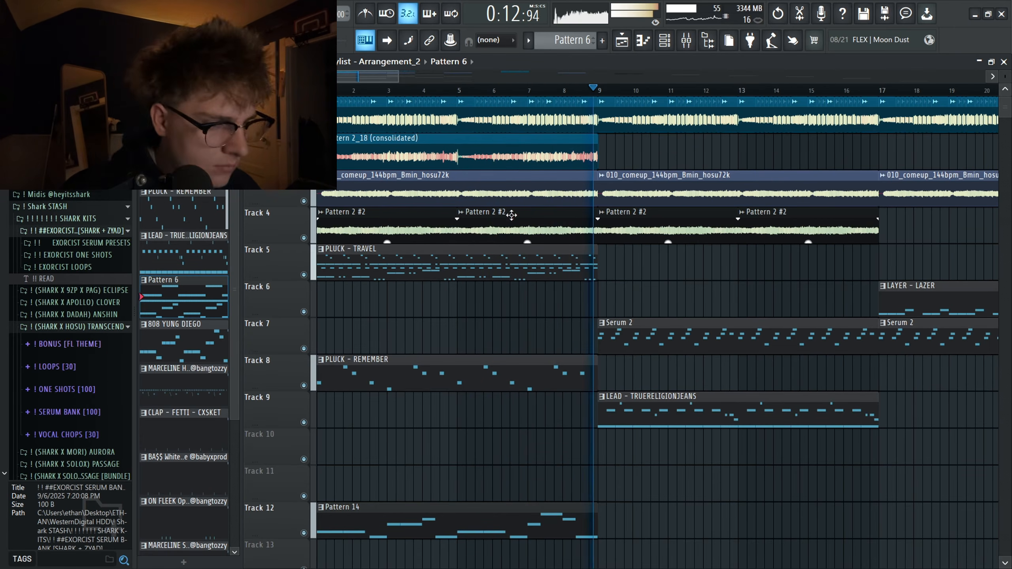
pyautogui.press('space')
# - Open the 808 YUNG DIEGO pattern in the piano roll and view its channel in the channel rack
pyautogui.click(629, 49)
pyautogui.click(629, 49)
pyautogui.doubleClick(183, 342)
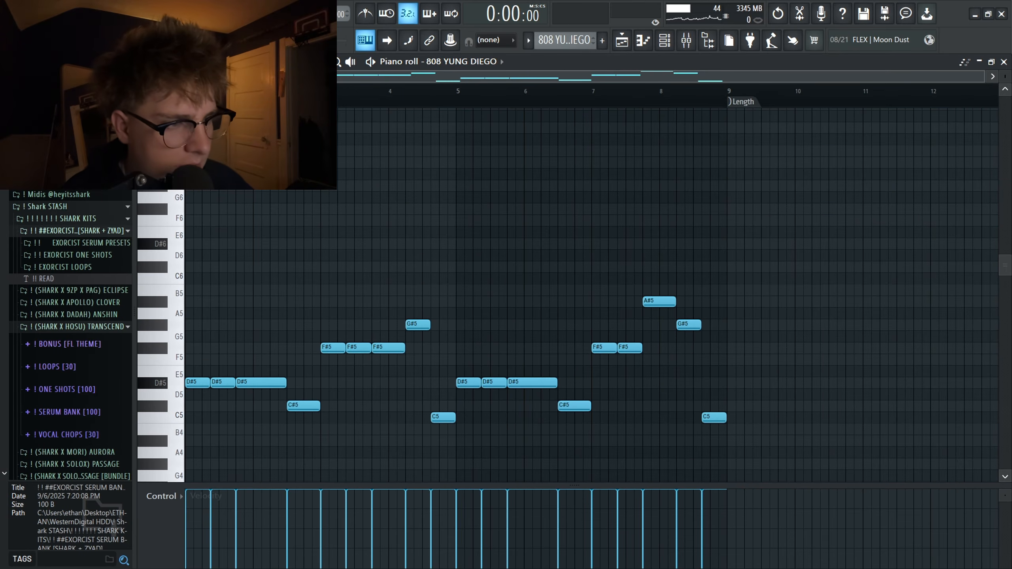
pyautogui.scroll(-3, 167, 307)
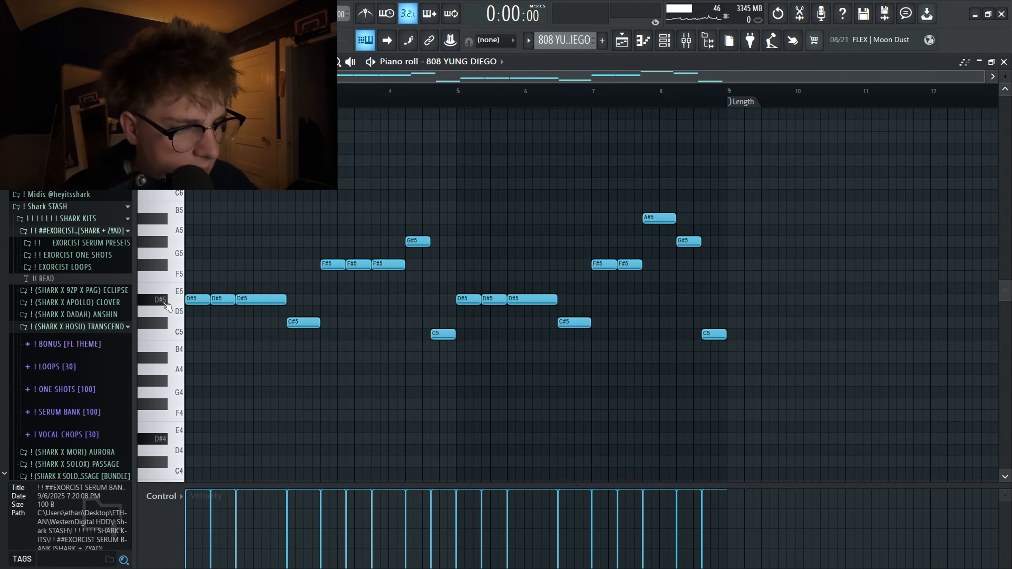
pyautogui.click(672, 41)
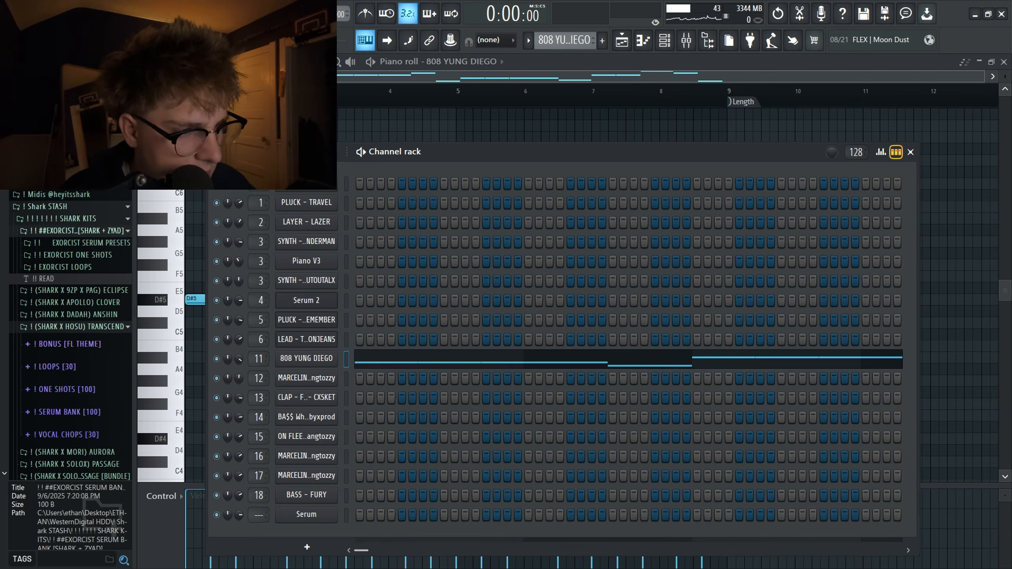
pyautogui.click(370, 62)
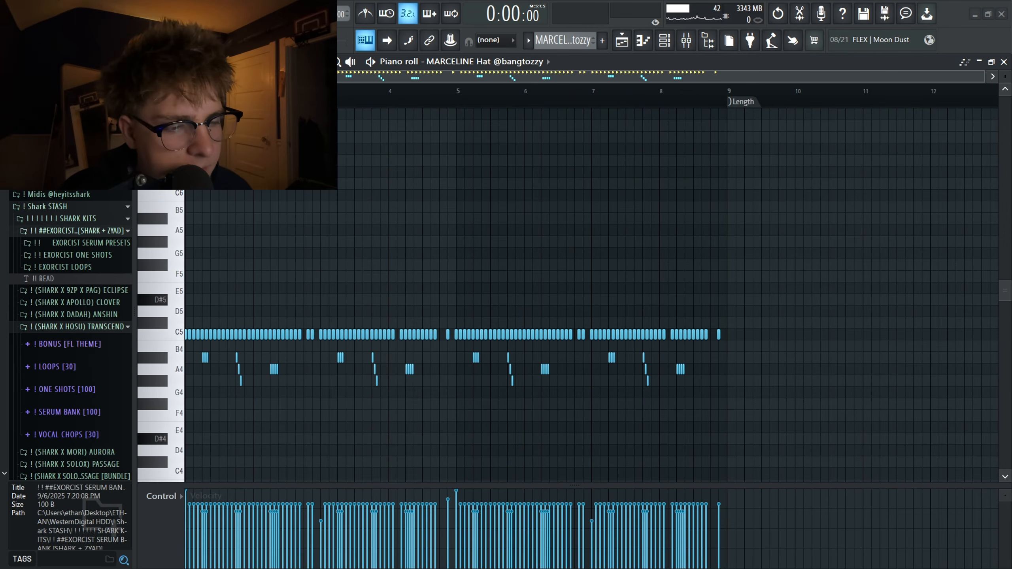
# - Play the MARCELINE Hat pattern and check the Fruity Flangus effect on its channel
pyautogui.press('space')
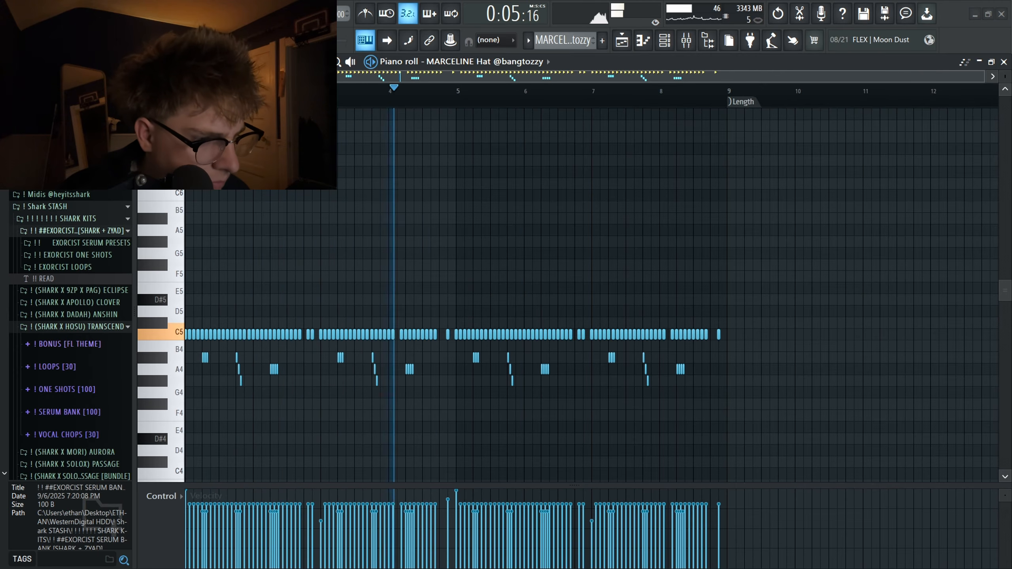
pyautogui.press('space')
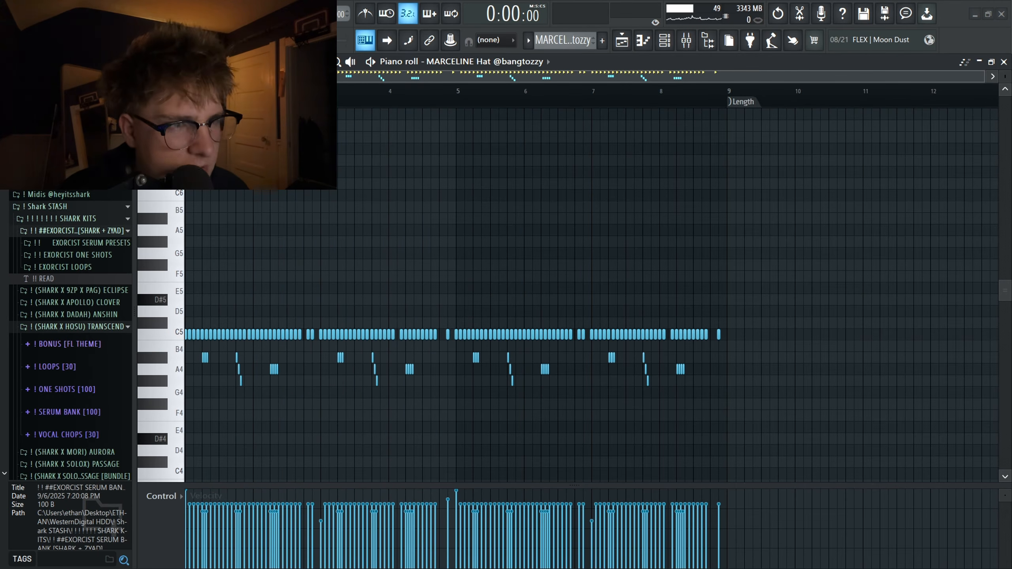
pyautogui.scroll(-1, 567, 44)
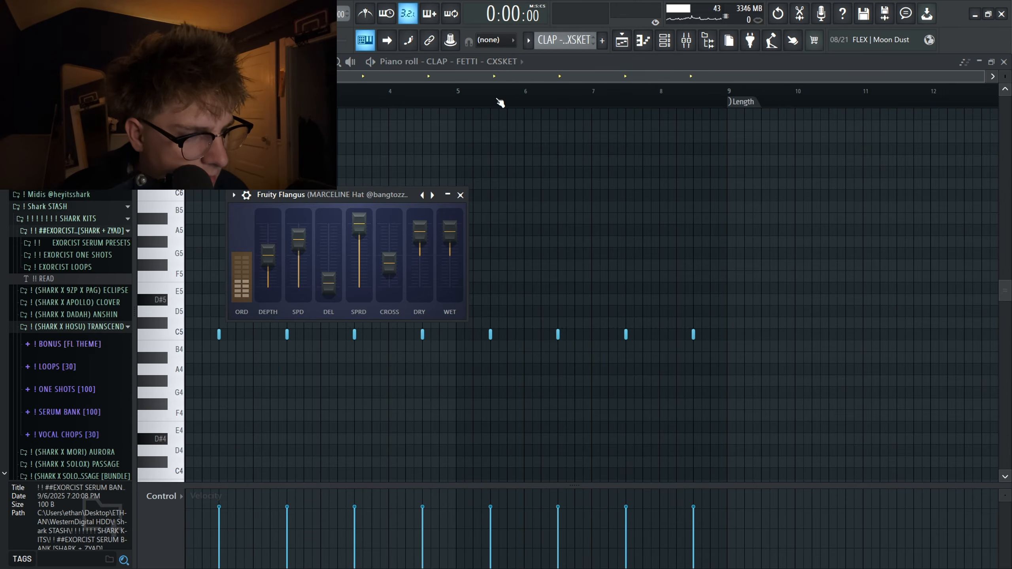
pyautogui.click(461, 195)
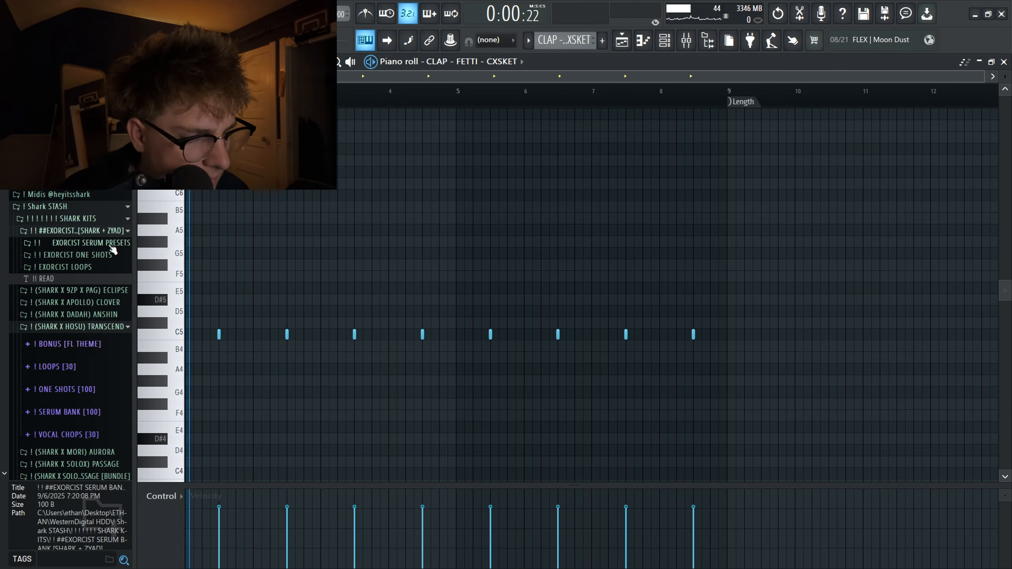
# - Listen to the CLAP - FETTI - CXSKET pattern and the BA$$ White Noise pattern
pyautogui.scroll(2, 162, 250)
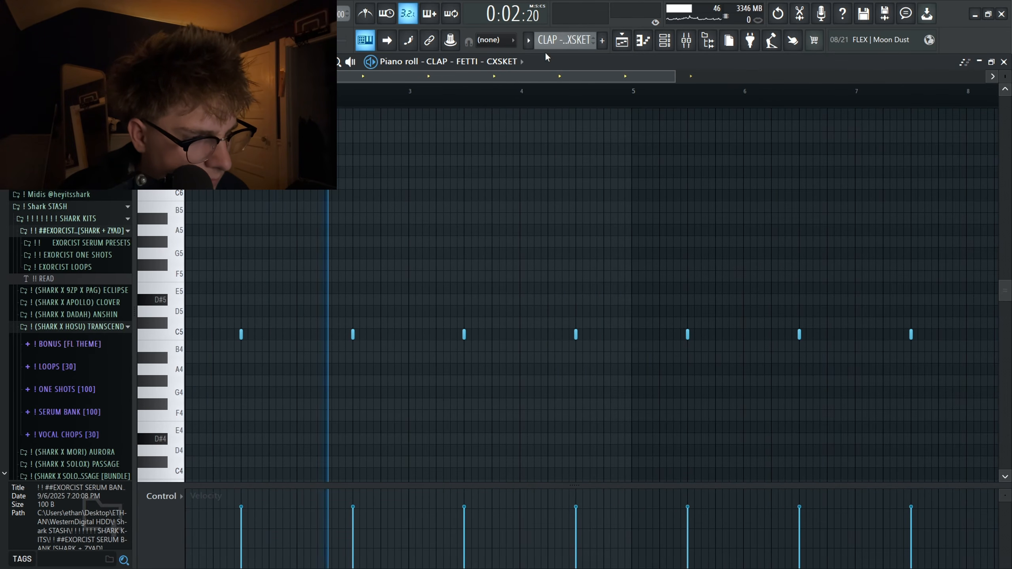
pyautogui.scroll(-1, 552, 42)
pyautogui.press('space')
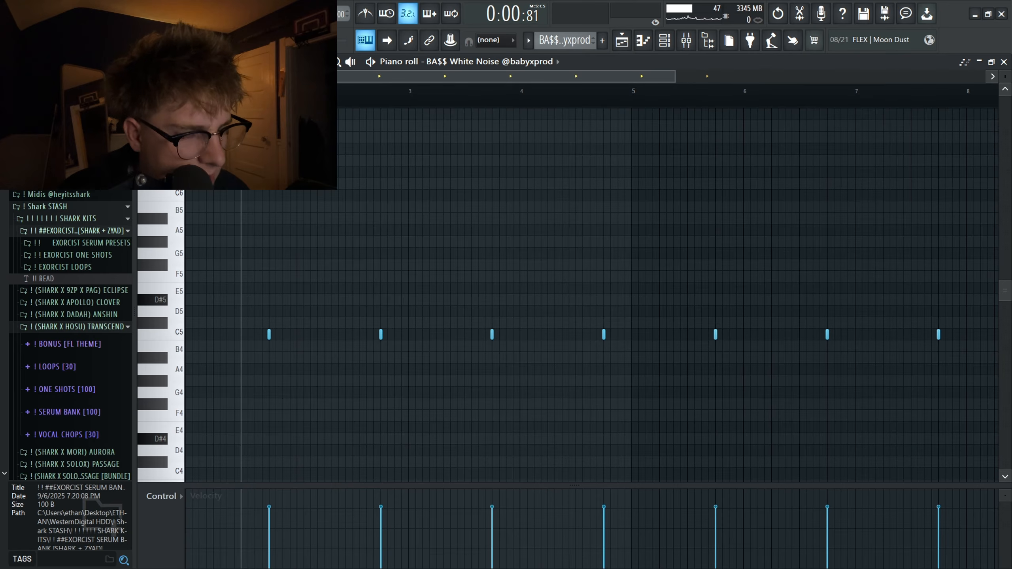
pyautogui.press('space')
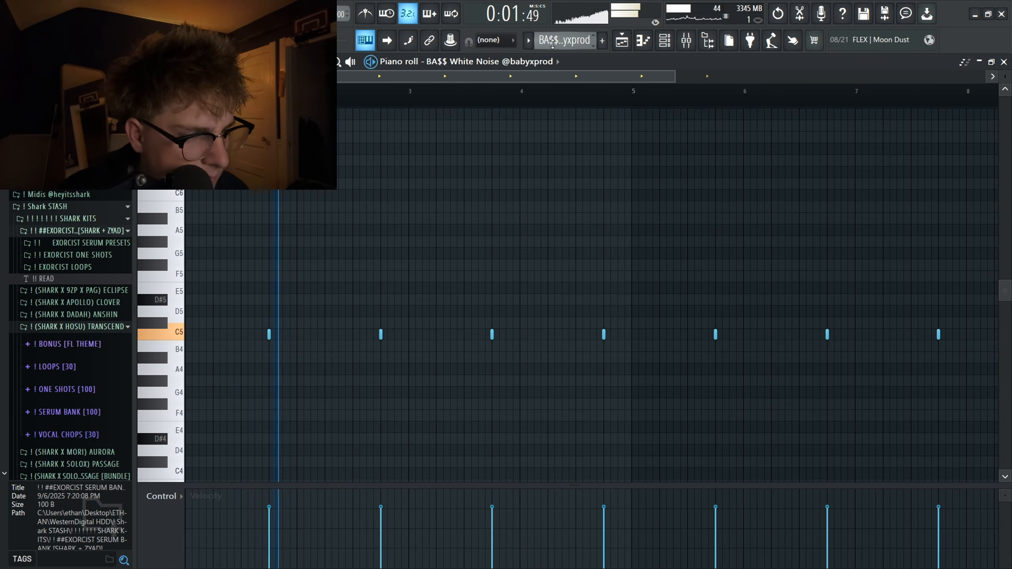
pyautogui.press('space')
# - Switch to the ON FLEEK Op Hat #2 pattern and play it from just before bar 3
pyautogui.scroll(-1, 567, 42)
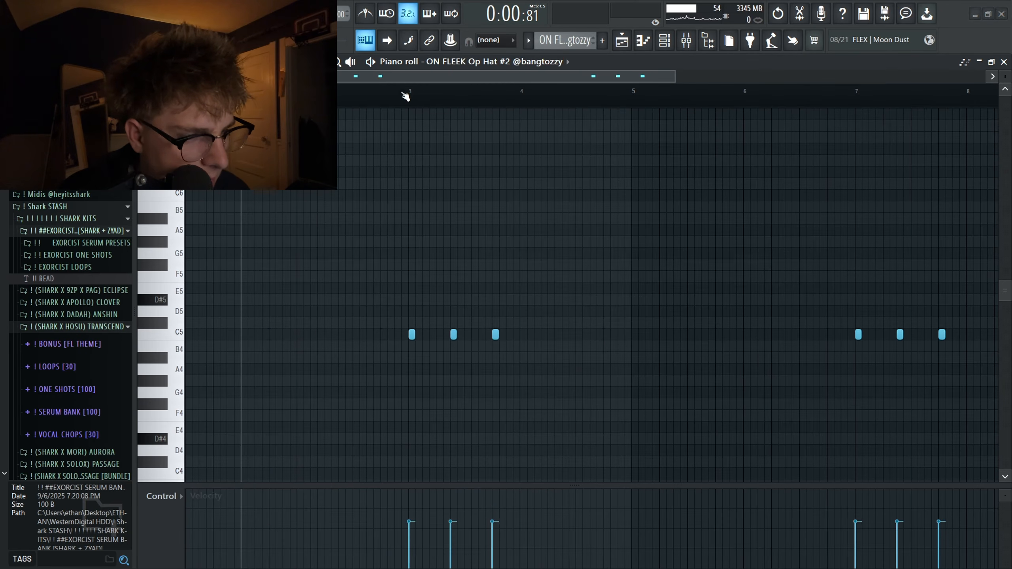
pyautogui.click(403, 92)
pyautogui.press('space')
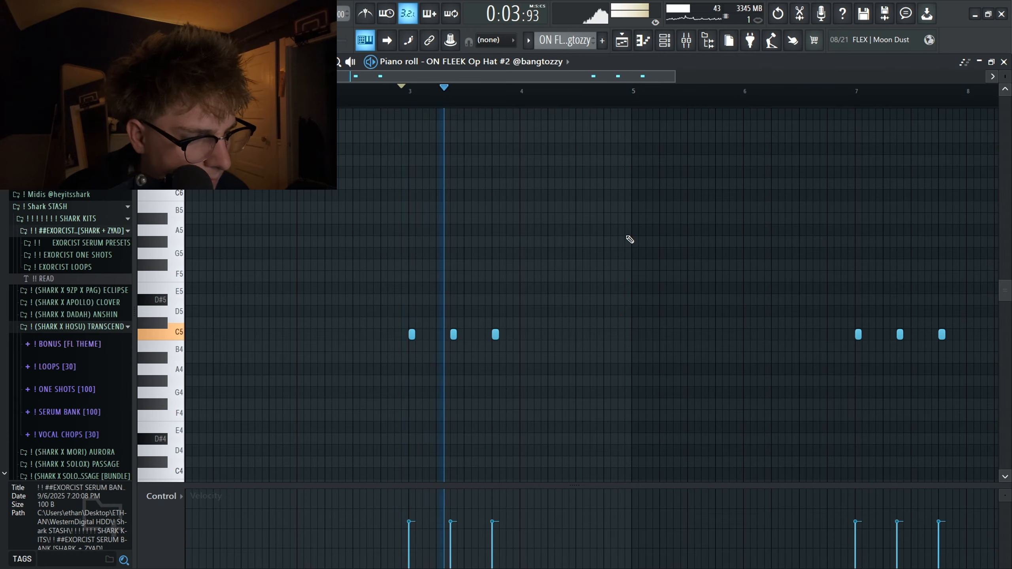
pyautogui.press('space')
# - Switch to the MARCELINE Snare #1 pattern and play it
pyautogui.scroll(-1, 580, 42)
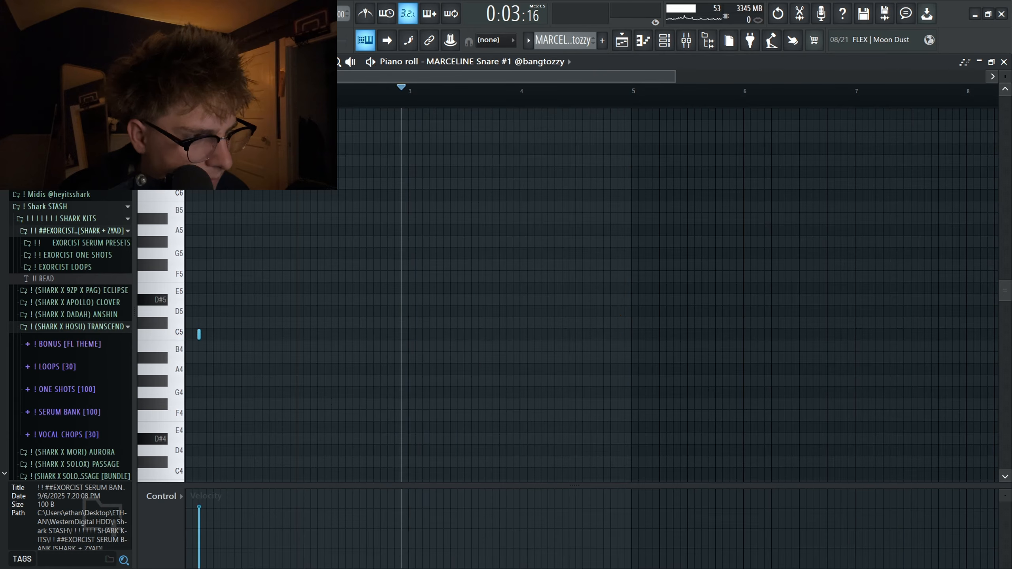
pyautogui.press('space')
pyautogui.press('space')
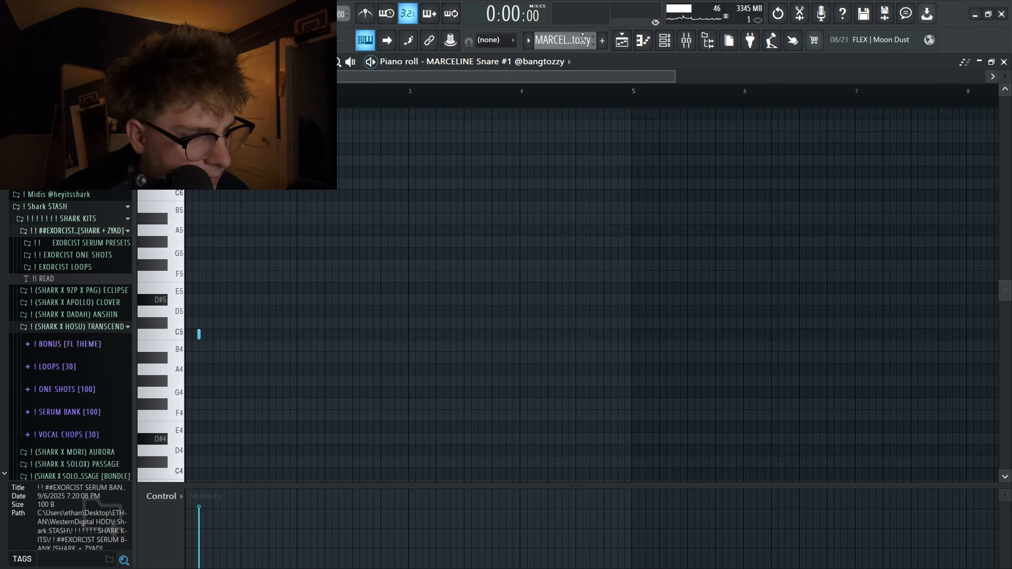
# - Listen to the MARCELINE Snare #4 pattern, check Pattern 14, and return to the playlist arrangement
pyautogui.scroll(-1, 583, 38)
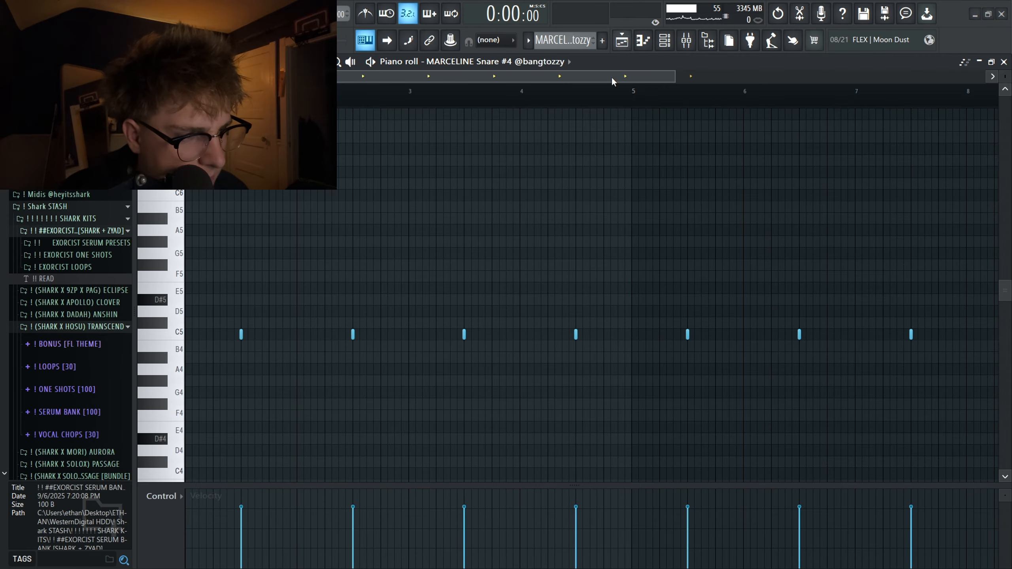
pyautogui.press('space')
pyautogui.scroll(-1, 565, 40)
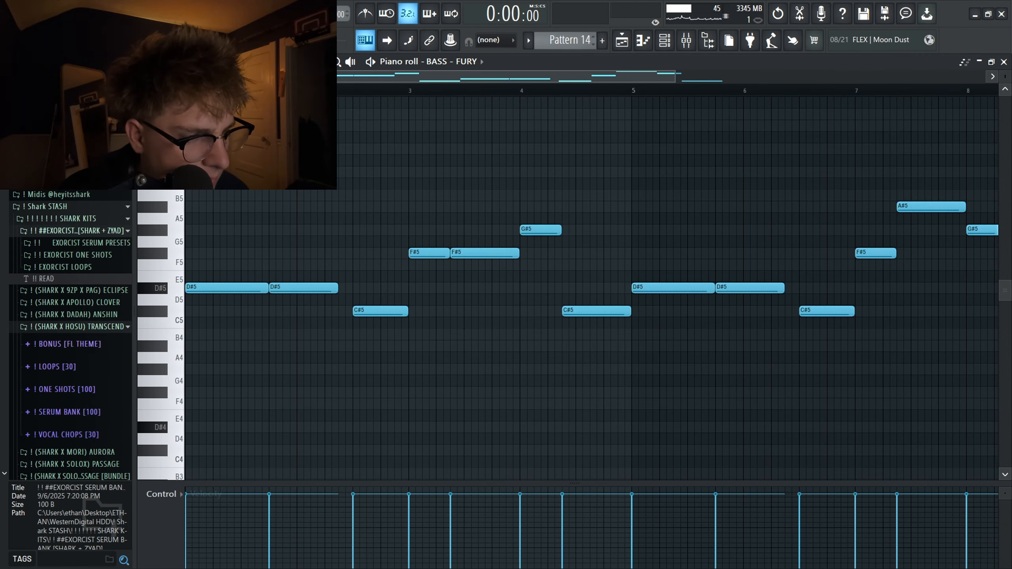
pyautogui.scroll(-2, 583, 143)
pyautogui.click(623, 40)
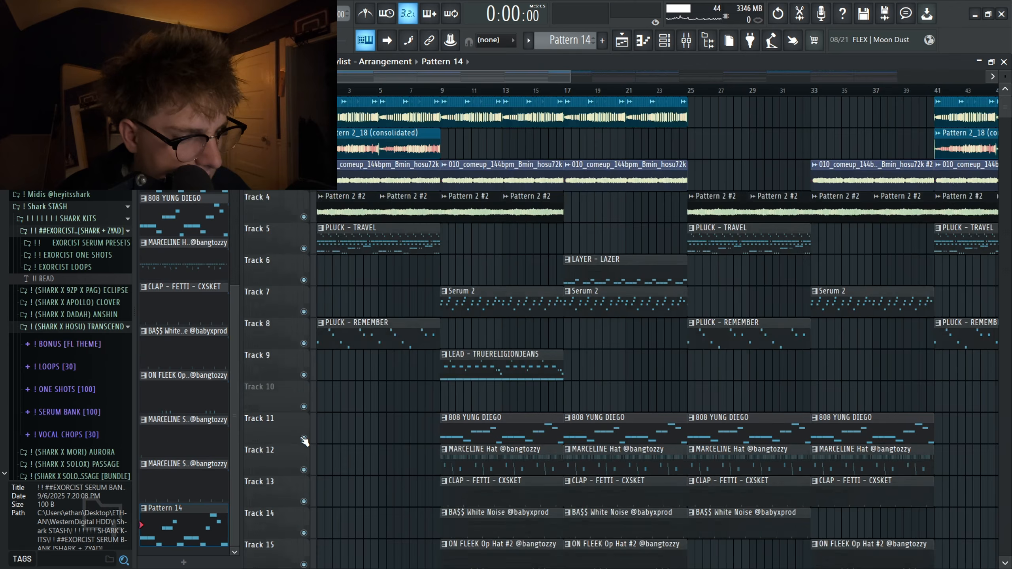
# - Isolate Tracks 11 to 17 and play the 808 and drums together from bar 9
pyautogui.rightClick(304, 439)
pyautogui.scroll(-5, 305, 438)
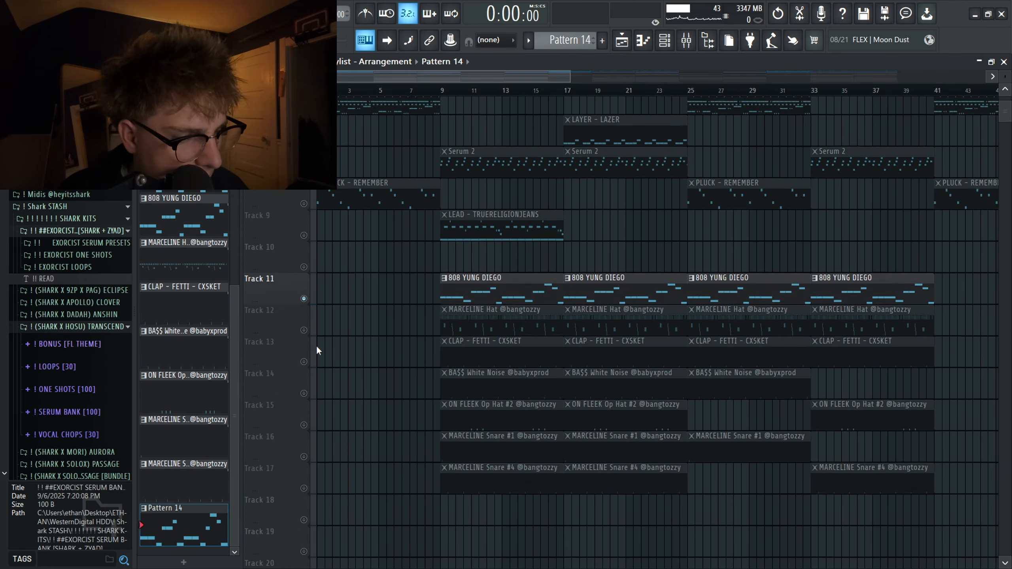
pyautogui.click(303, 318)
pyautogui.click(304, 349)
pyautogui.click(304, 381)
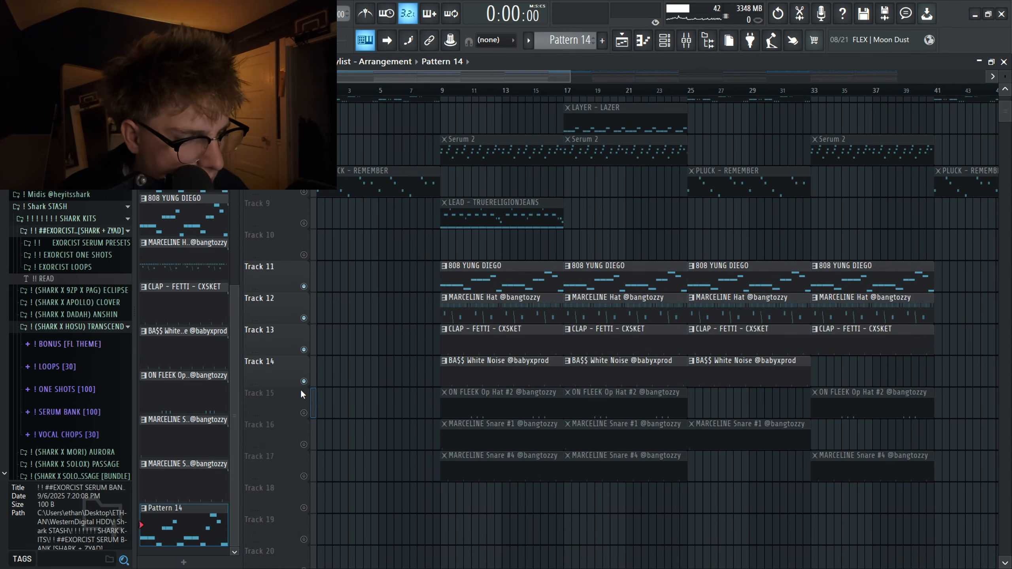
pyautogui.click(303, 413)
pyautogui.click(304, 444)
pyautogui.click(303, 476)
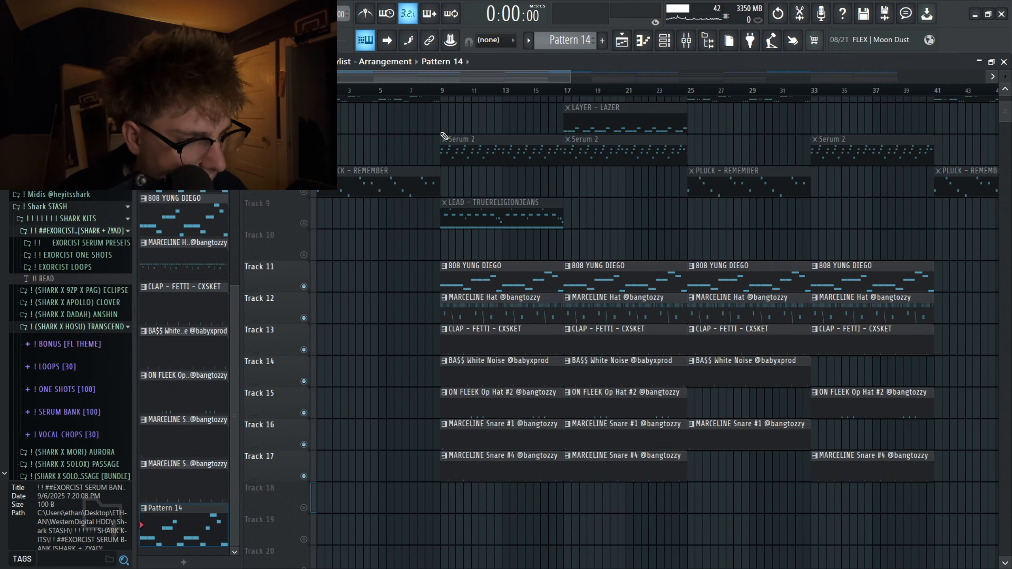
pyautogui.click(442, 94)
pyautogui.press('space')
pyautogui.scroll(3, 465, 254)
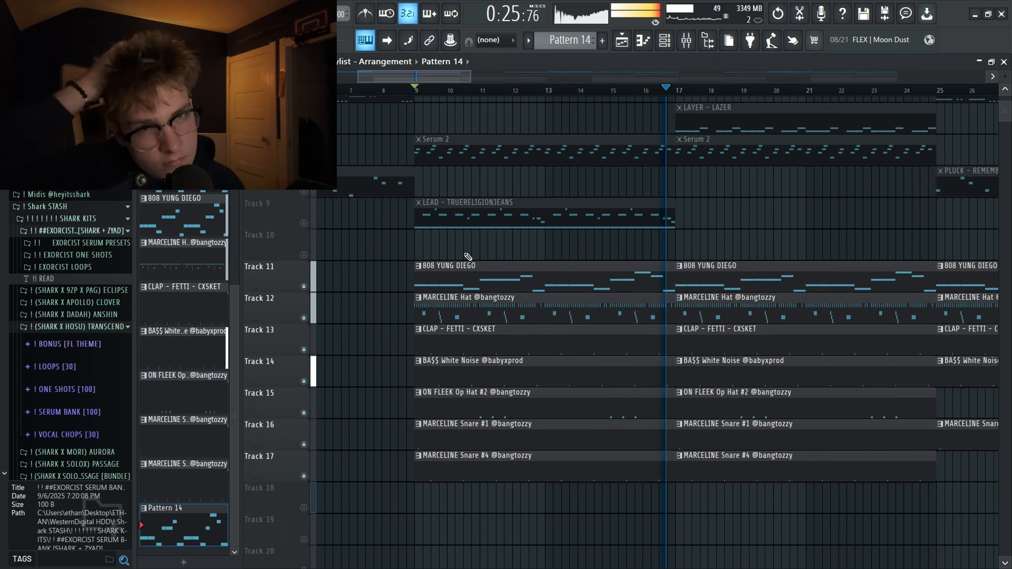
pyautogui.press('space')
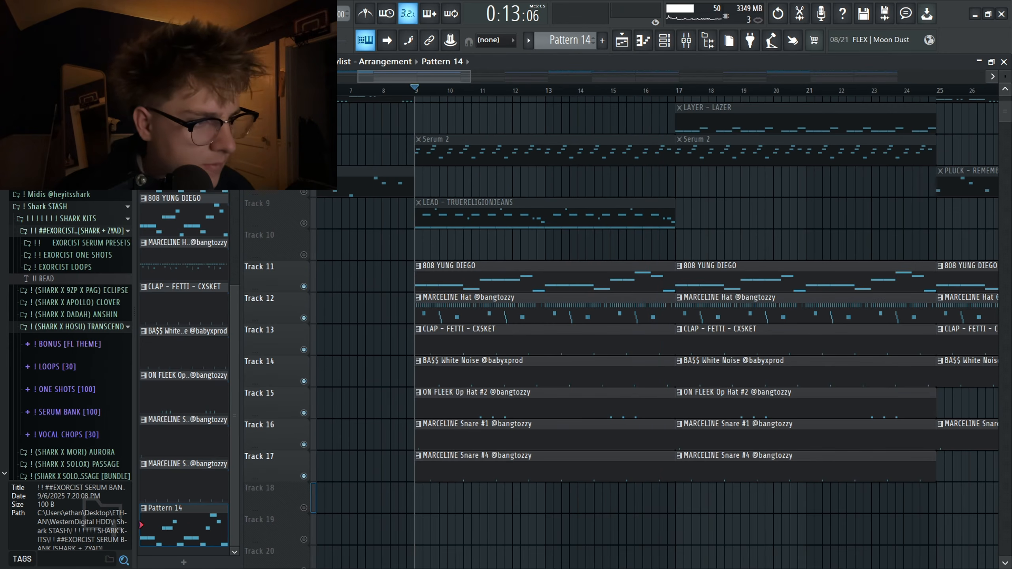
# - Return the song position to the start and unmute Tracks 1 to 9
pyautogui.scroll(5, 490, 270)
pyautogui.scroll(-6, 490, 269)
pyautogui.click(317, 90)
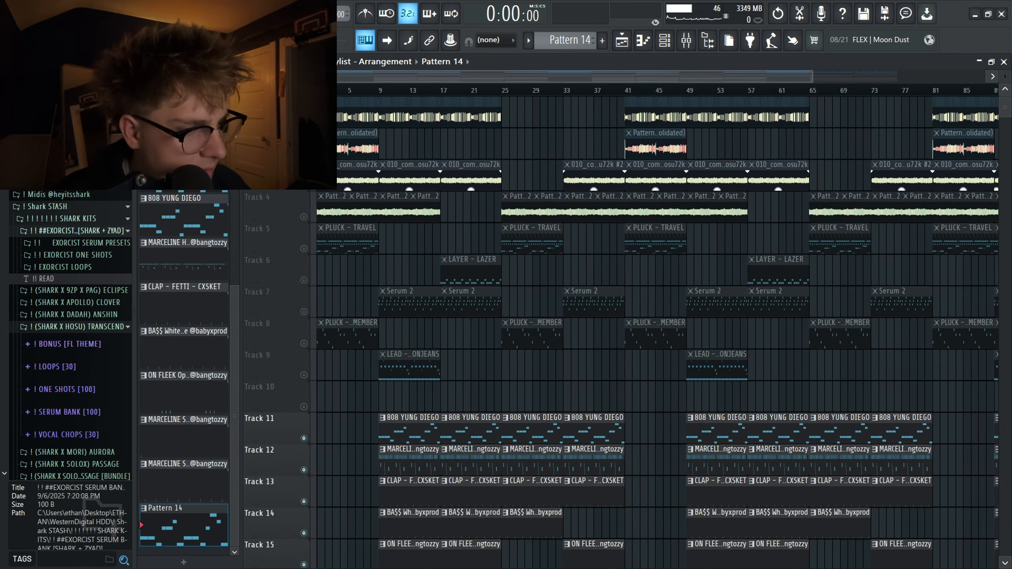
pyautogui.moveTo(303, 407); pyautogui.dragTo(304, 122)
# - Highlight the intro clips before bar 9, the LAYER - LAZER clip at bar 17 and the first LEAD - TRUERELIGIONJEANS clip
pyautogui.scroll(4, 317, 269)
pyautogui.moveTo(518, 396); pyautogui.dragTo(344, 123)
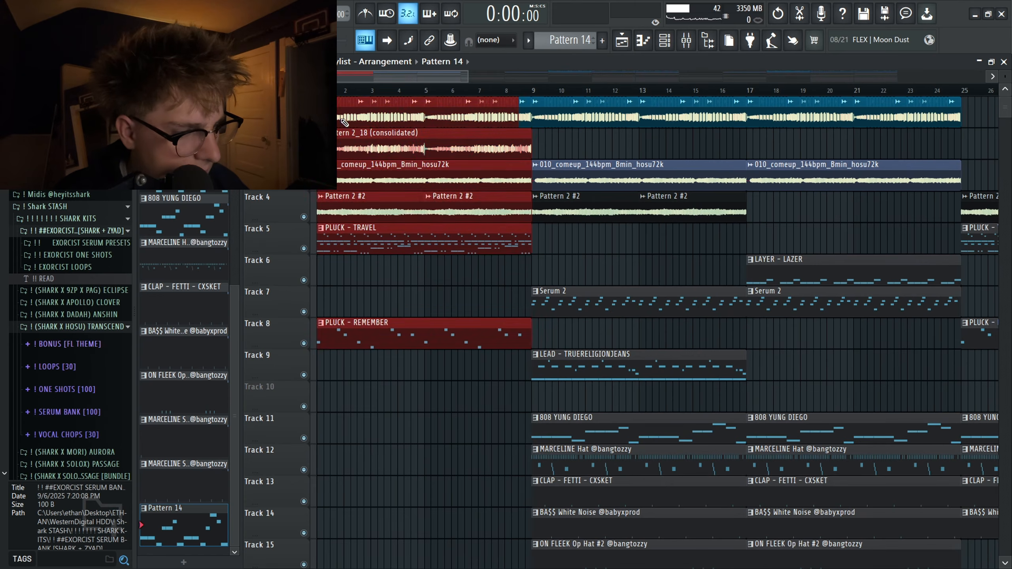
pyautogui.keyDown('ctrl'); pyautogui.click(654, 228); pyautogui.keyUp('ctrl')
pyautogui.moveTo(711, 265); pyautogui.dragTo(783, 277)
pyautogui.scroll(-1, 485, 350)
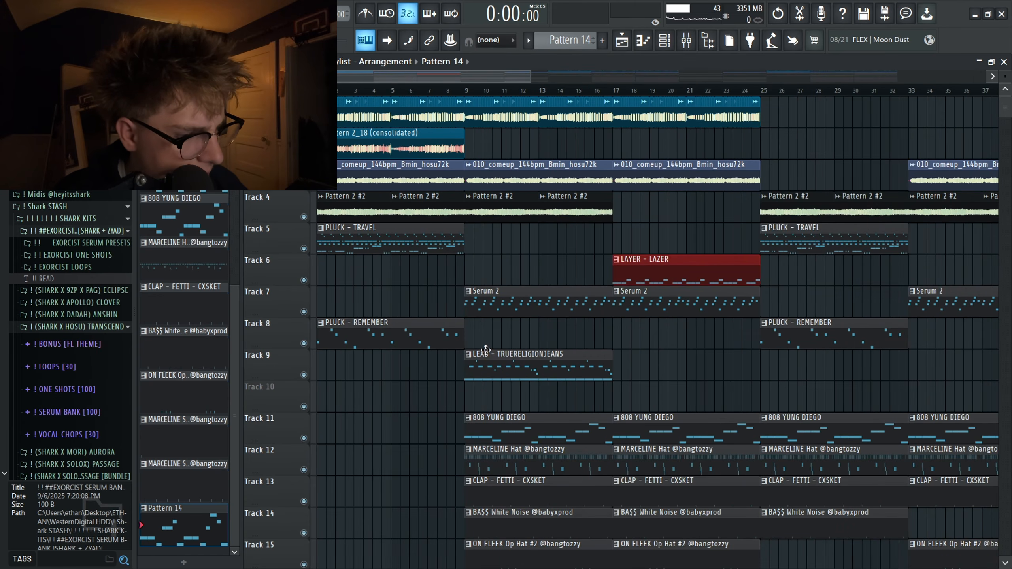
pyautogui.click(372, 334)
pyautogui.click(583, 366)
pyautogui.scroll(-2, 440, 360)
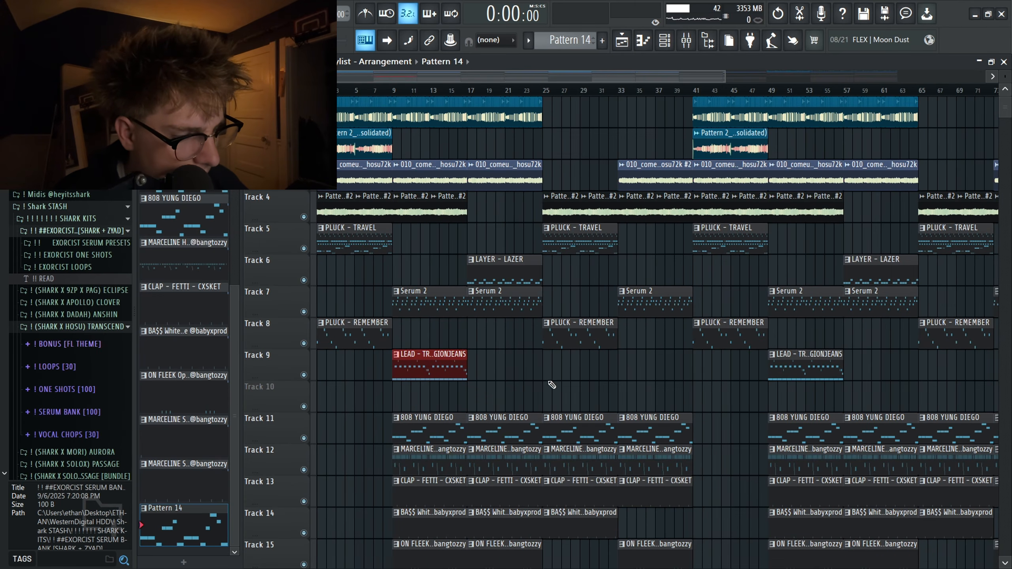
# - Examine the full arrangement, highlighting the clips across the tracks to show the song structure, and clear the selection
pyautogui.scroll(-2, 555, 375)
pyautogui.moveTo(518, 391); pyautogui.dragTo(292, 409)
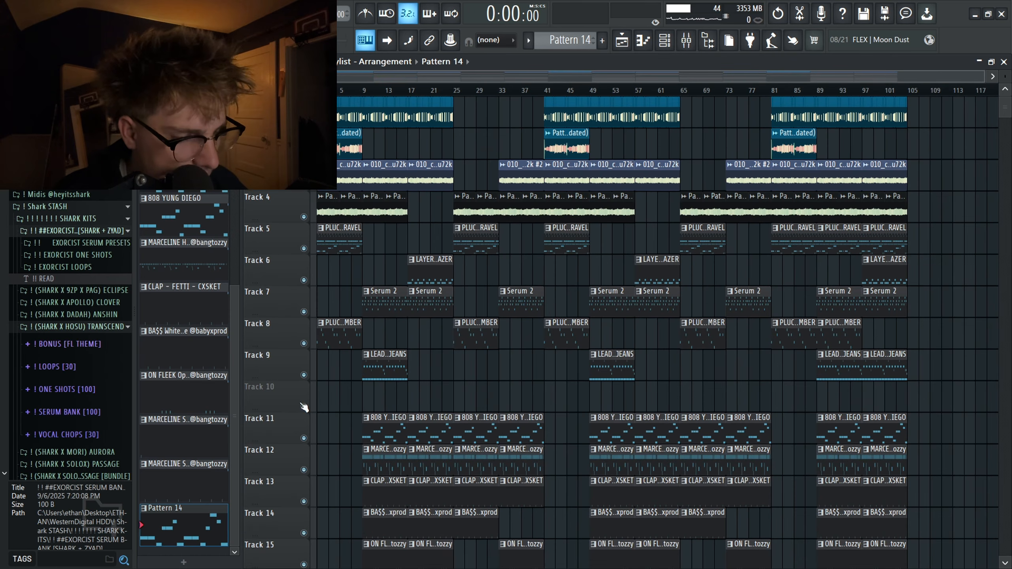
pyautogui.moveTo(374, 397); pyautogui.dragTo(312, 378)
pyautogui.keyDown('ctrl'); pyautogui.click(472, 391); pyautogui.keyUp('ctrl')
pyautogui.scroll(-1, 472, 392)
pyautogui.scroll(-3, 475, 392)
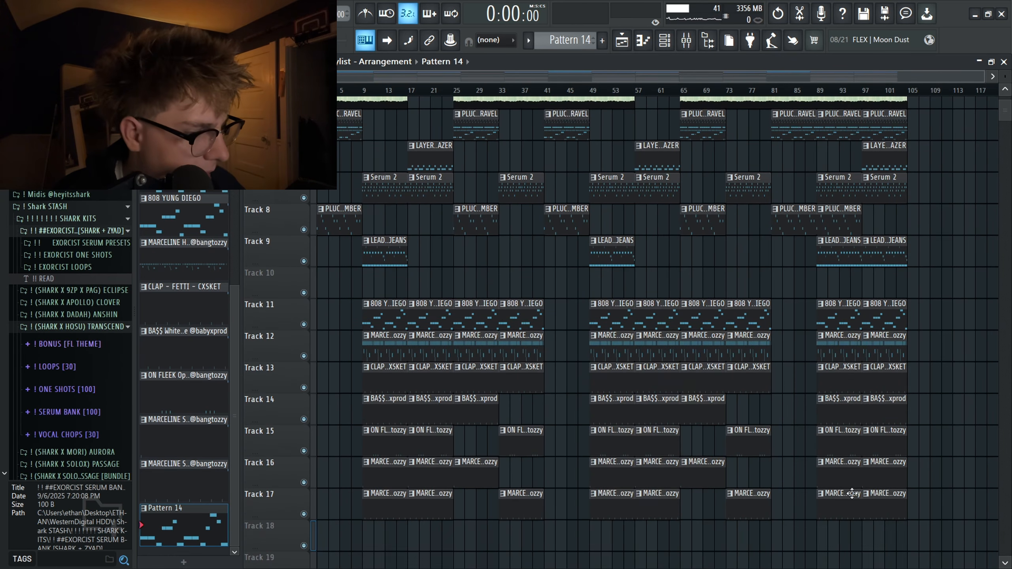
pyautogui.moveTo(964, 528); pyautogui.dragTo(181, 206)
pyautogui.scroll(2, 478, 481)
pyautogui.scroll(1, 479, 480)
pyautogui.scroll(-4, 485, 446)
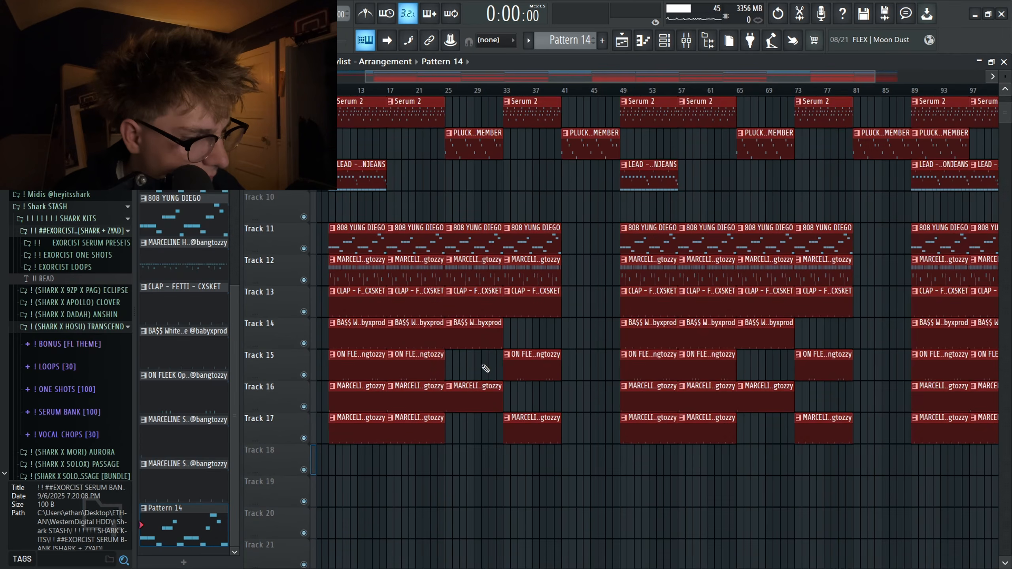
pyautogui.keyDown('ctrl'); pyautogui.click(485, 377); pyautogui.keyUp('ctrl')
pyautogui.keyDown('ctrl'); pyautogui.click(518, 425); pyautogui.keyUp('ctrl')
# - Check the channel settings of the 010_comeup_144bpm_Bmin_hosu72k #2 audio clip at bar 33
pyautogui.scroll(4, 514, 392)
pyautogui.scroll(1, 514, 387)
pyautogui.scroll(3, 492, 372)
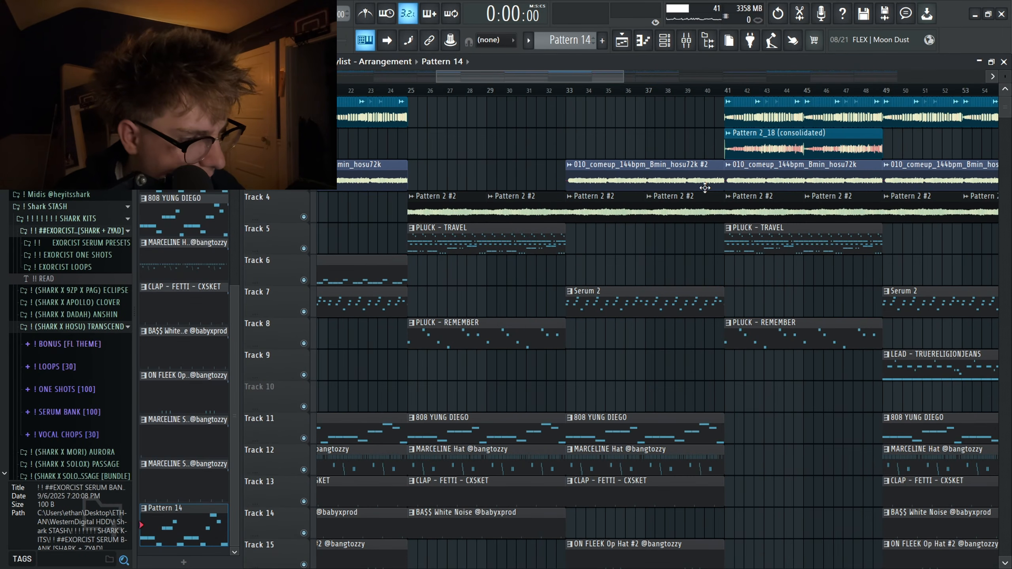
pyautogui.doubleClick(679, 181)
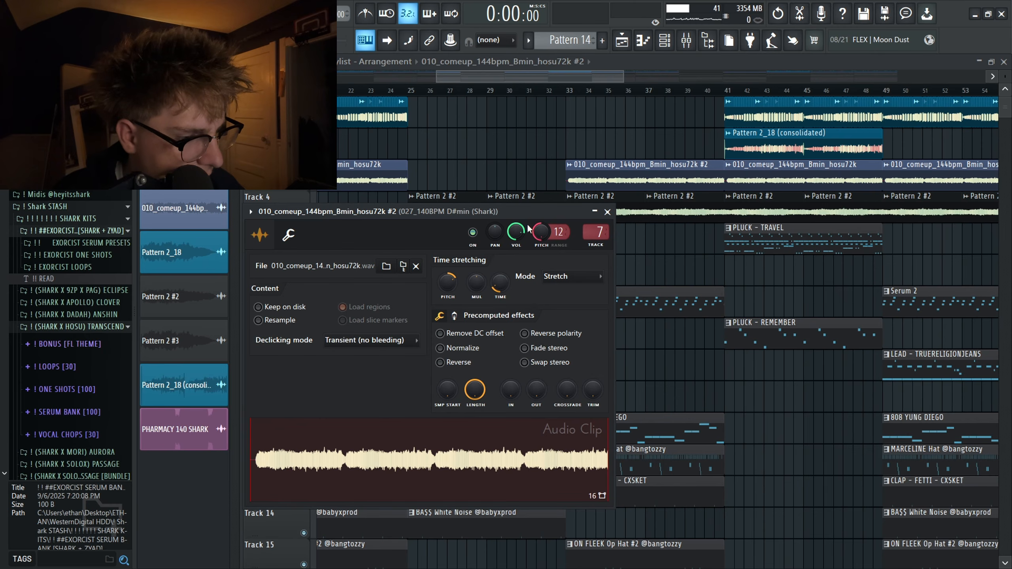
pyautogui.click(574, 90)
# - Play the full arrangement from the beginning with the whole song in view
pyautogui.scroll(-4, 495, 292)
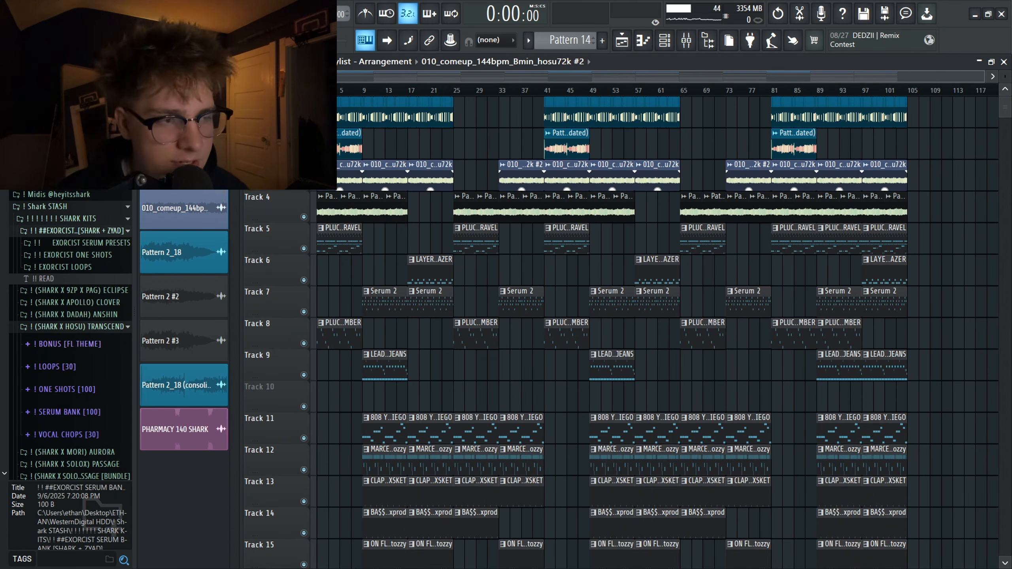
pyautogui.press('space')
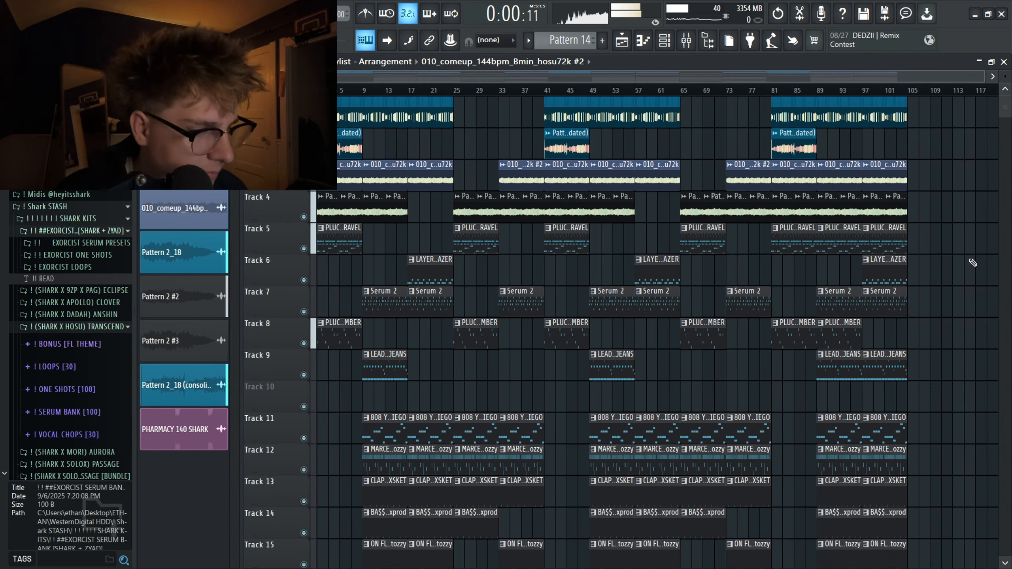